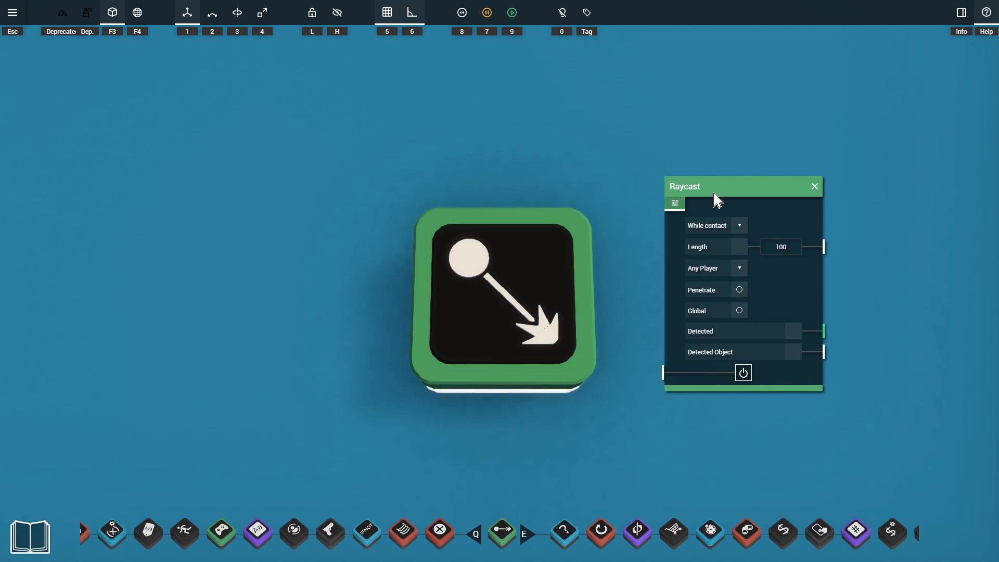
Set the Raycast's contact mode to Forever and its length to 1
drag(713, 193, 701, 210)
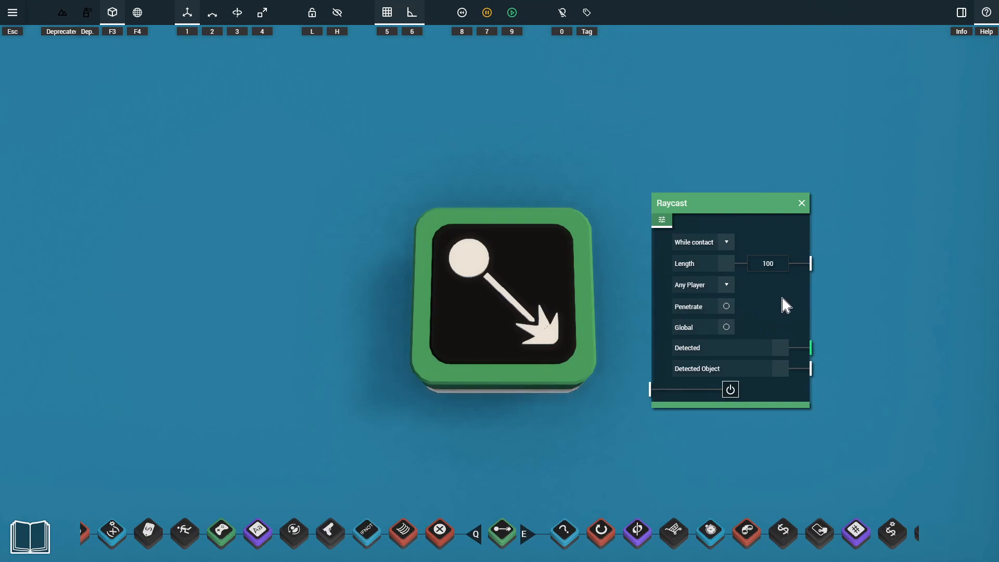
click(717, 245)
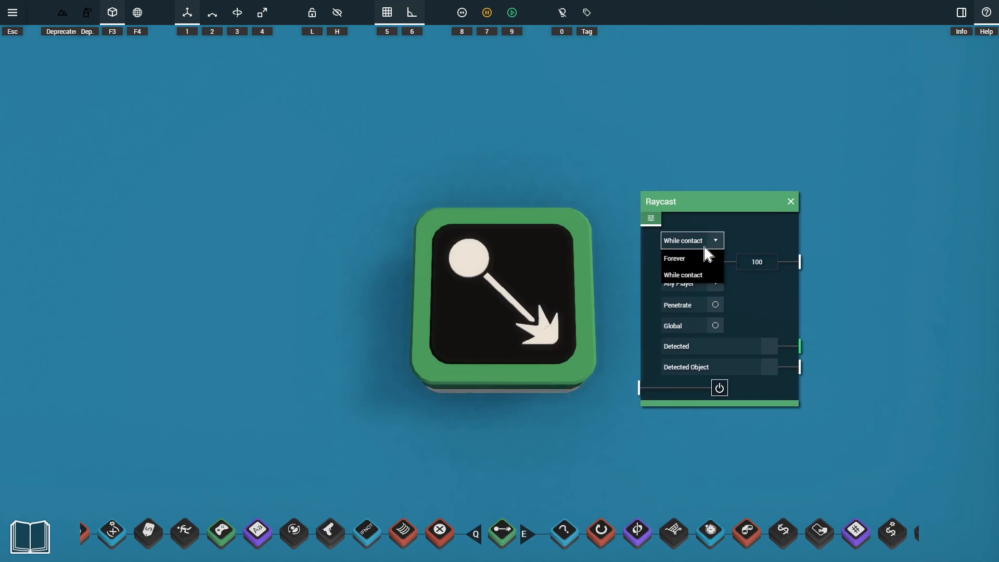
click(714, 261)
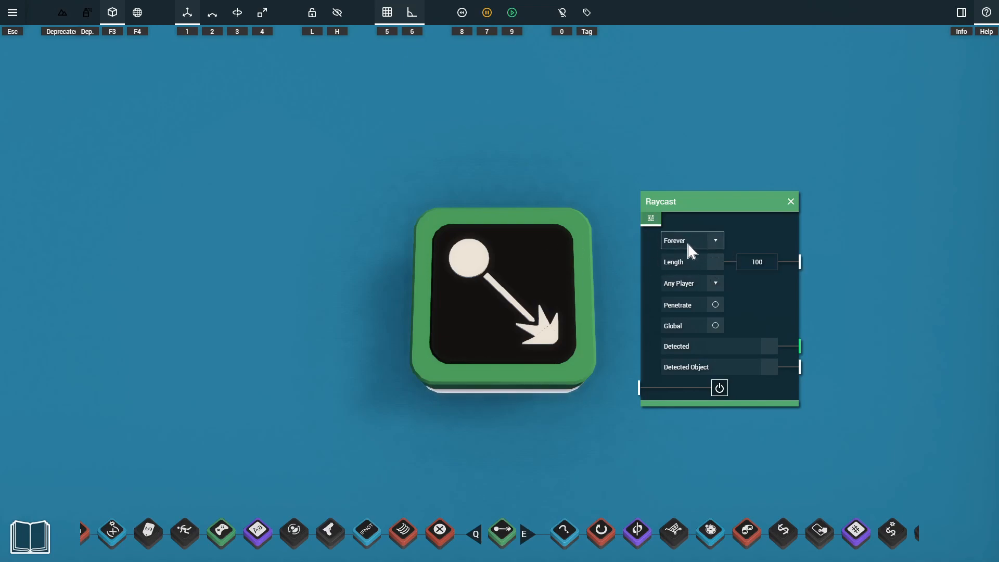
click(713, 245)
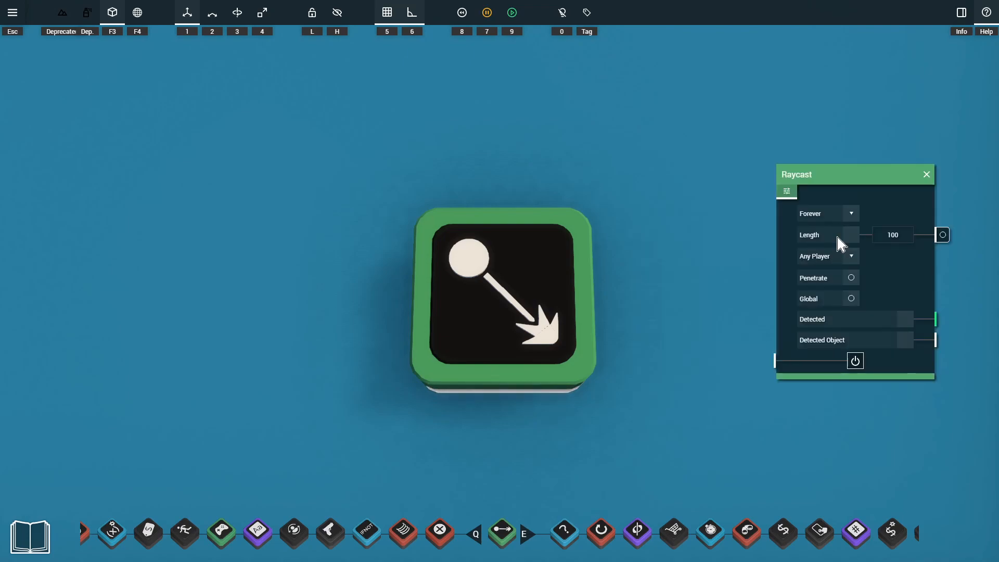
drag(876, 236, 897, 238)
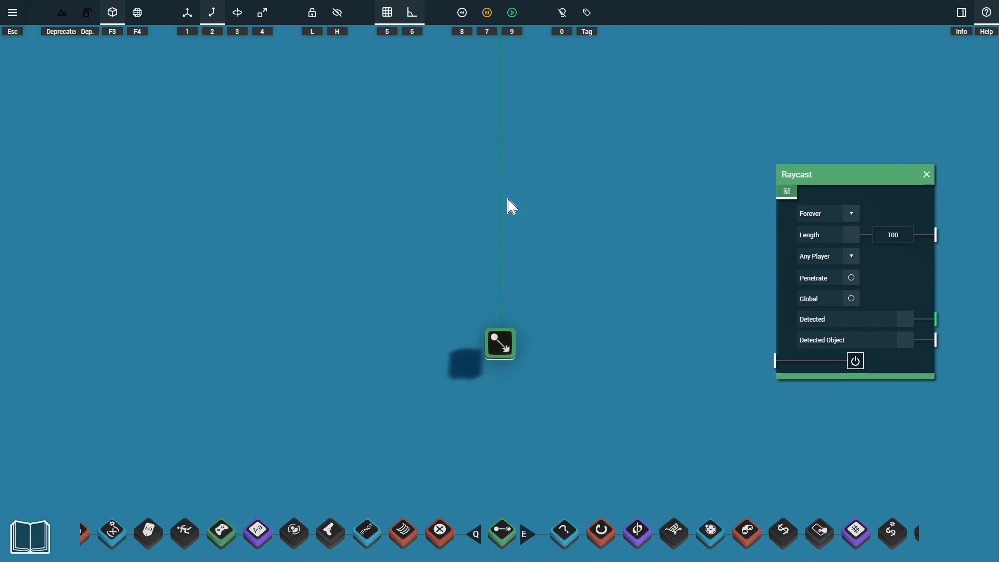
click(893, 236)
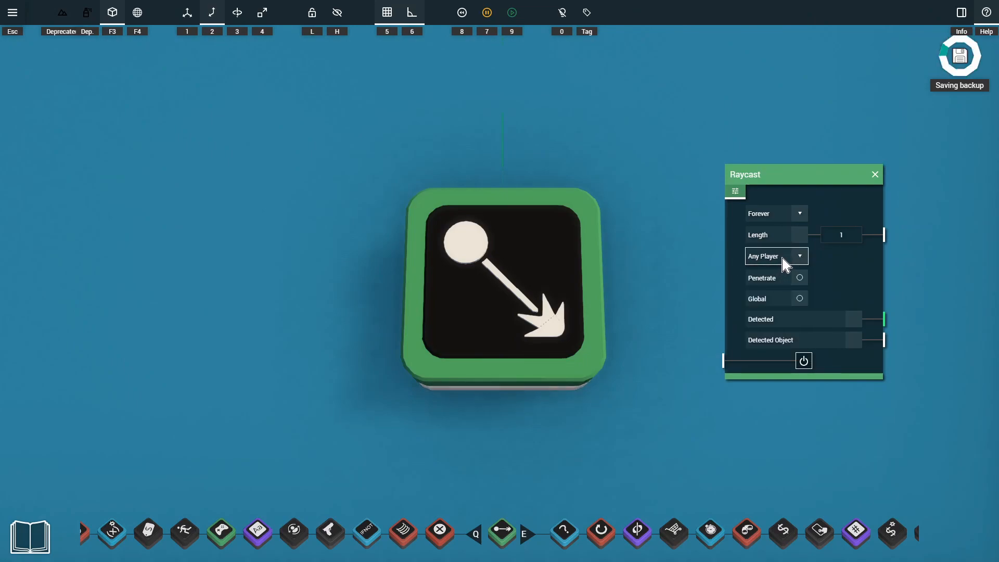
Examine the Raycast's detection filter options from Any Player to Tag, playtesting briefly in between
click(797, 261)
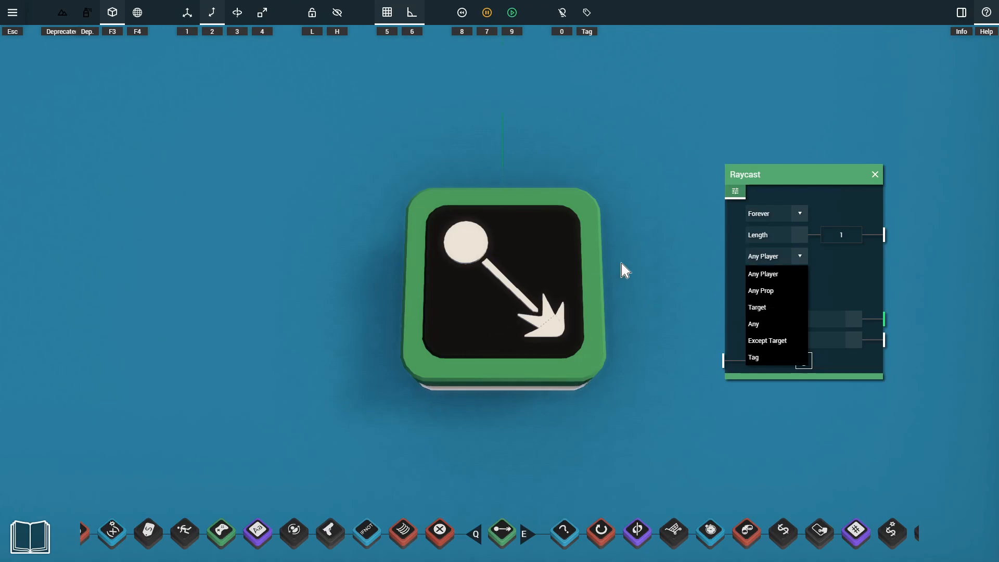
key(9)
drag(675, 207, 655, 198)
key(9)
key(1)
click(776, 256)
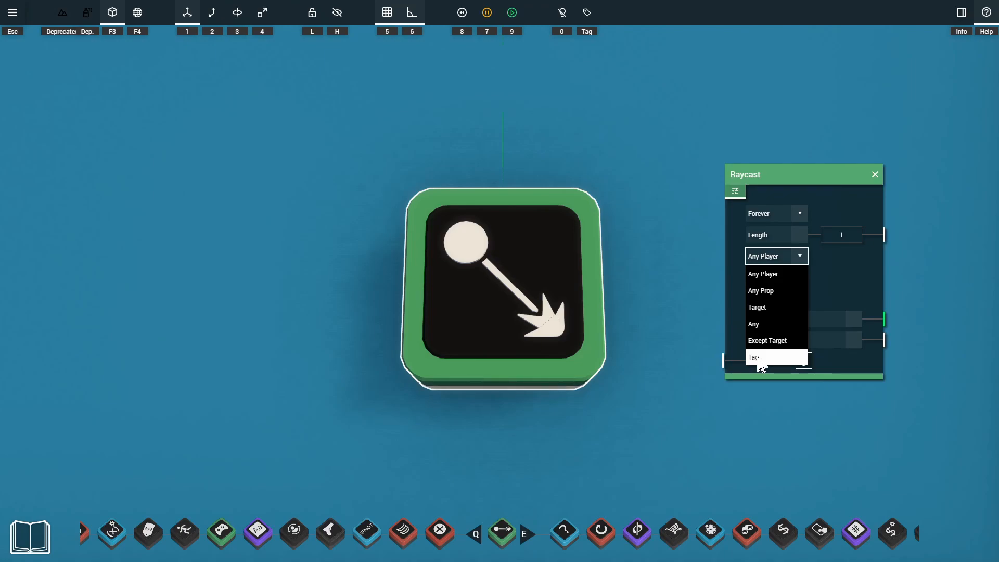
drag(824, 281, 817, 281)
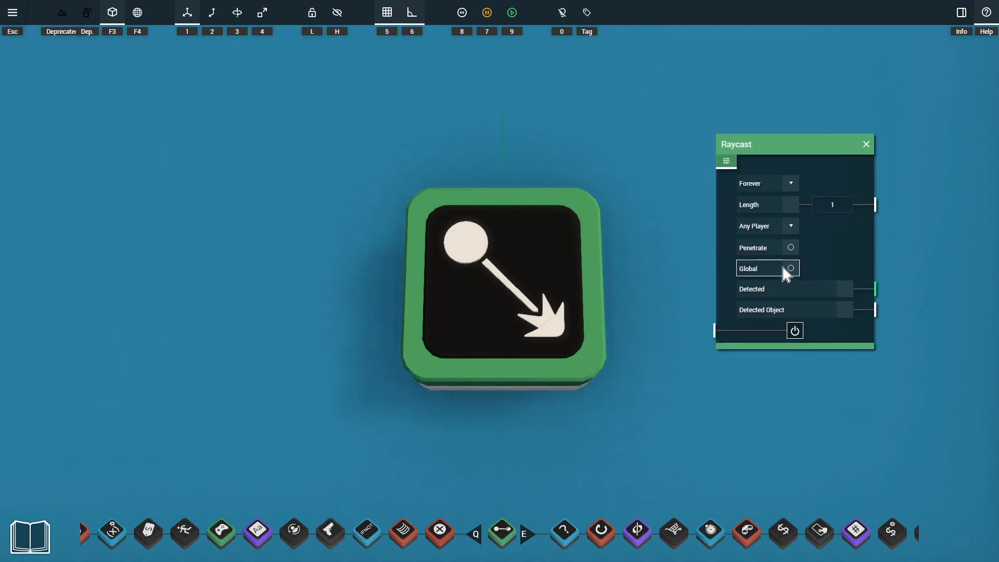
Switch on the Raycast's Global option to compare its ray direction on the turning block, and switch it back off
click(789, 269)
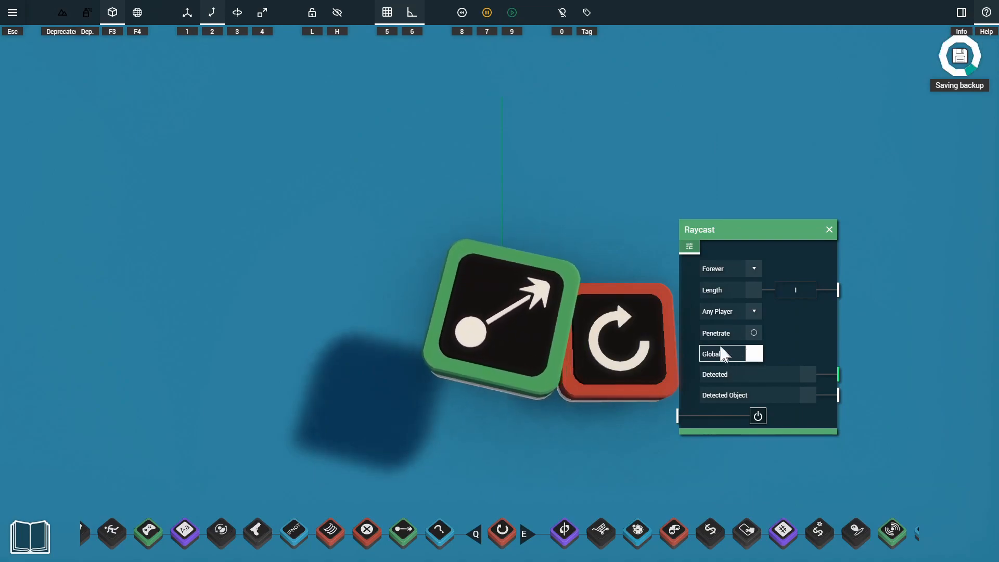
key(1)
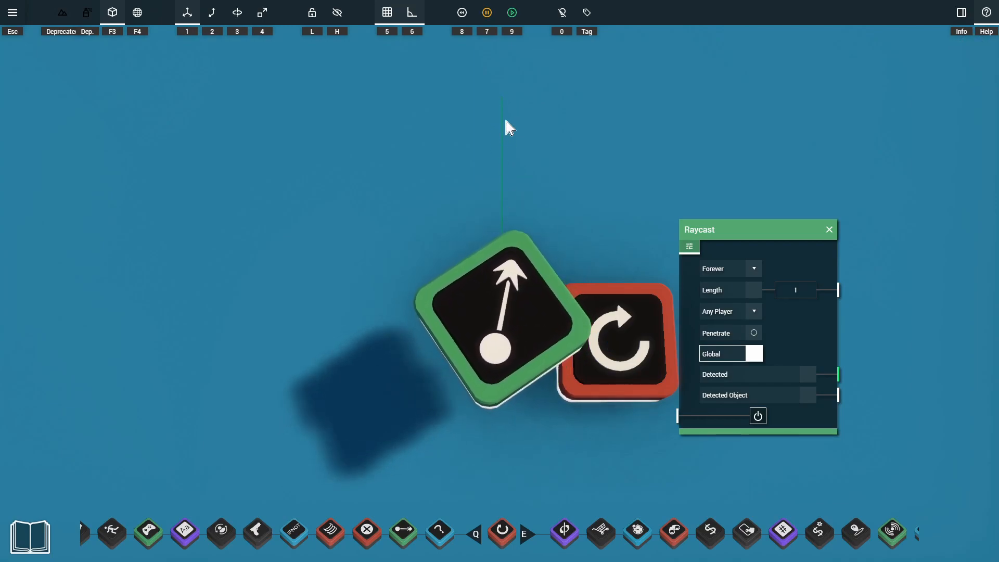
click(751, 355)
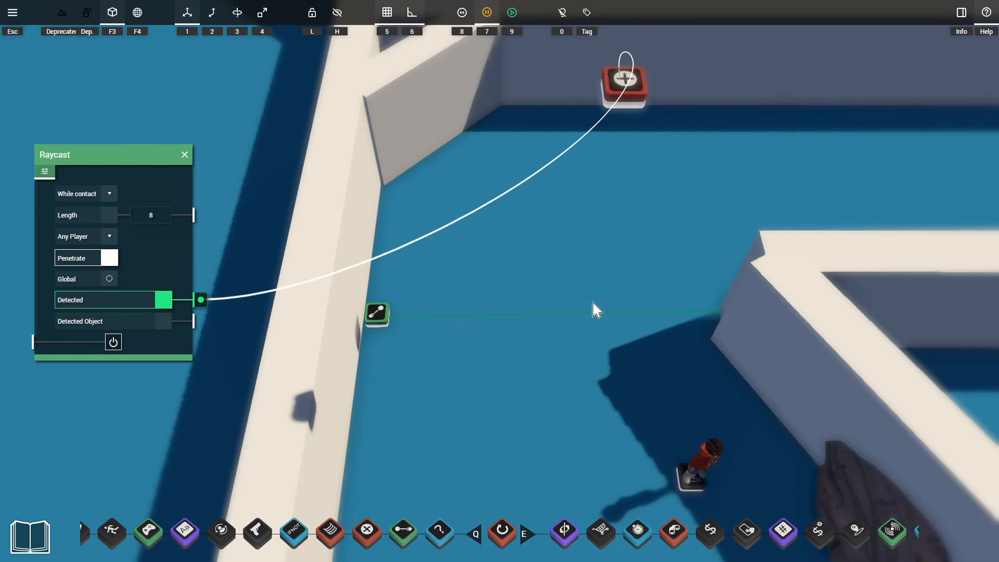
Playtest the spawner trap by walking the character through the ray between the walls, and return to editing
key(9)
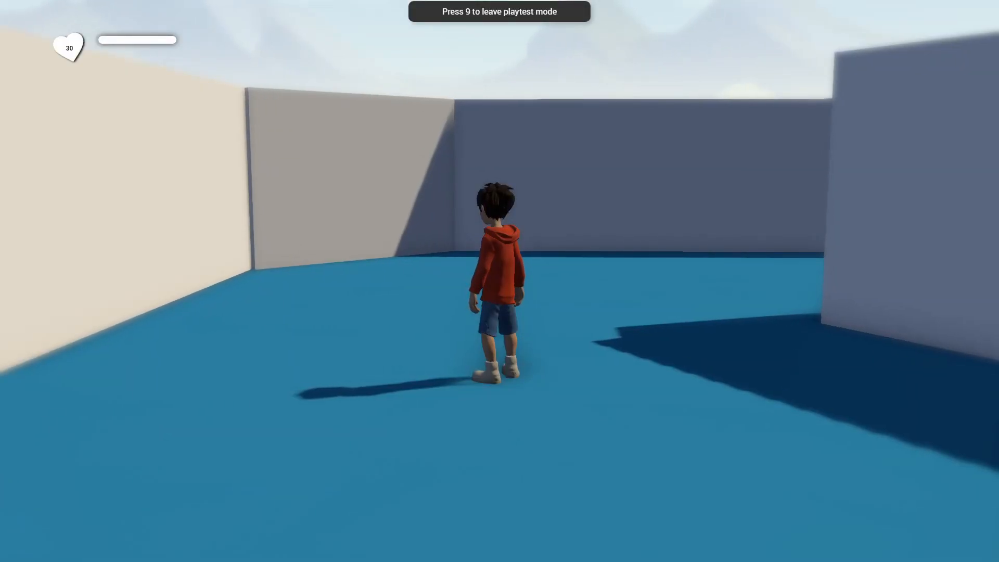
key(s)
key(s)
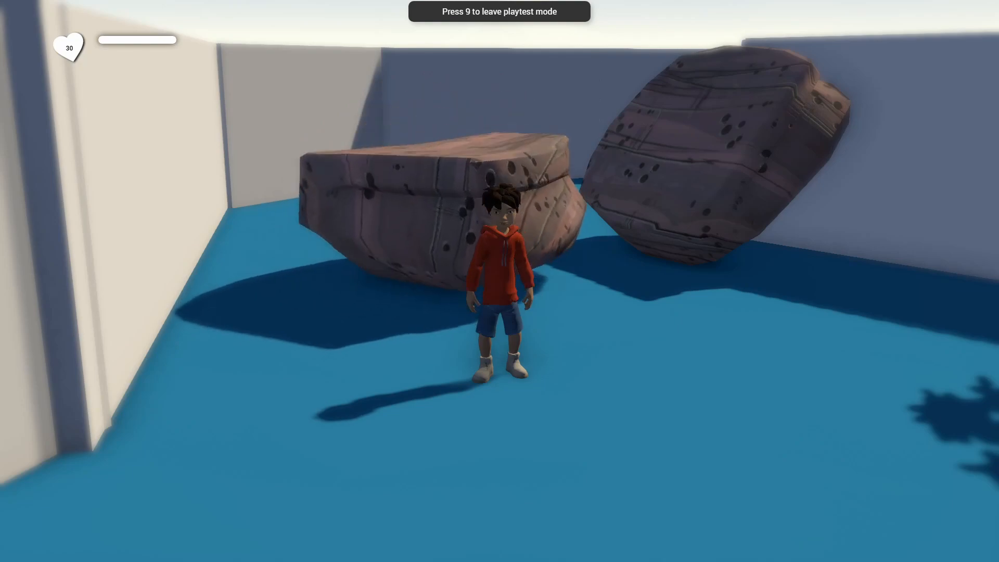
key(9)
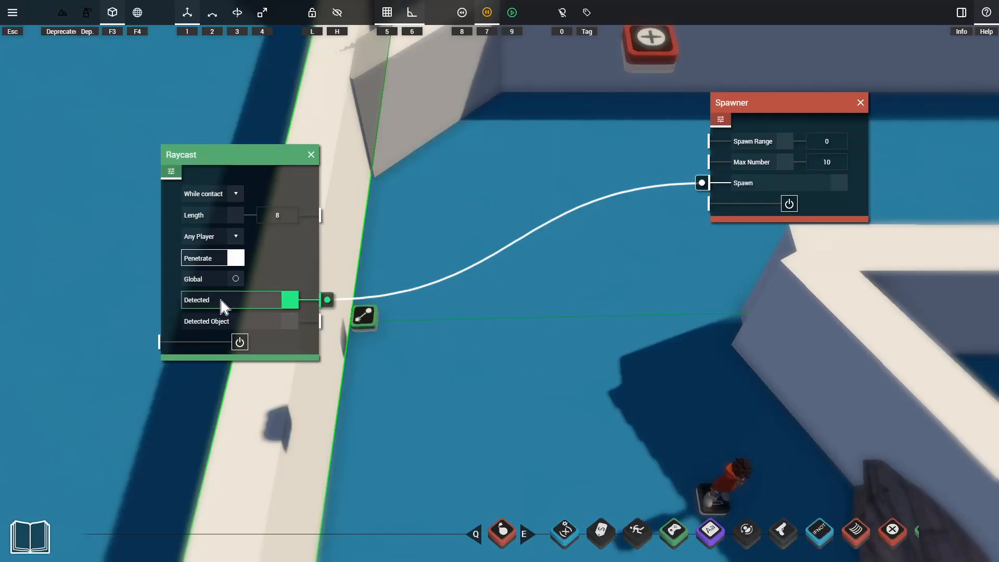
Place the Raycast on top of the Look At Rotator beside the light block
key(2)
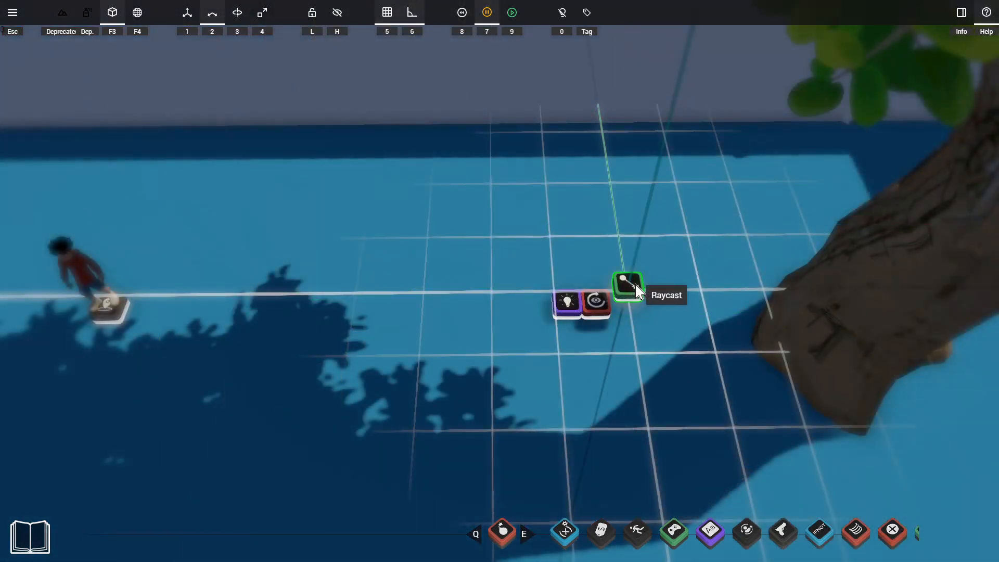
drag(632, 289, 601, 286)
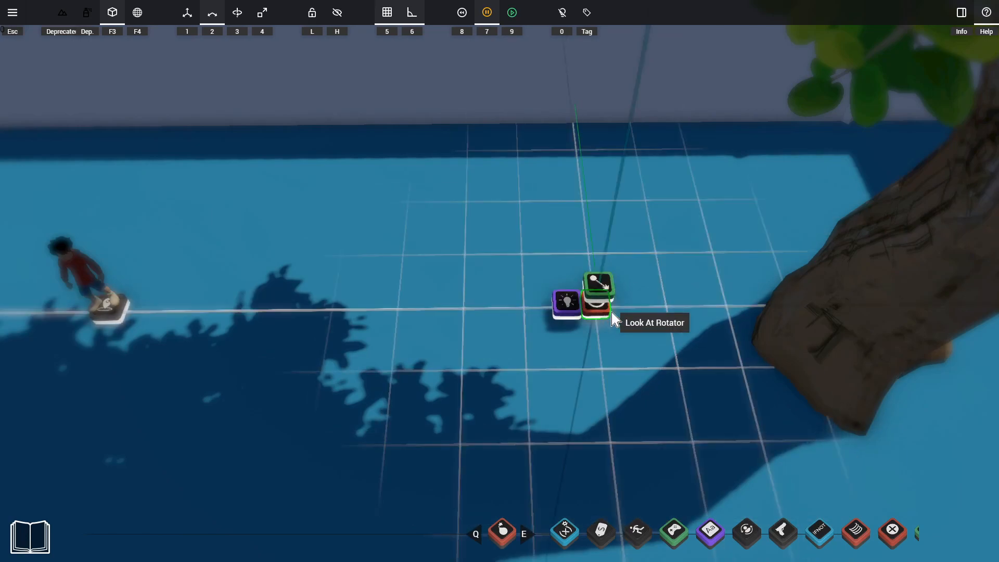
scroll(626, 314, up, 5)
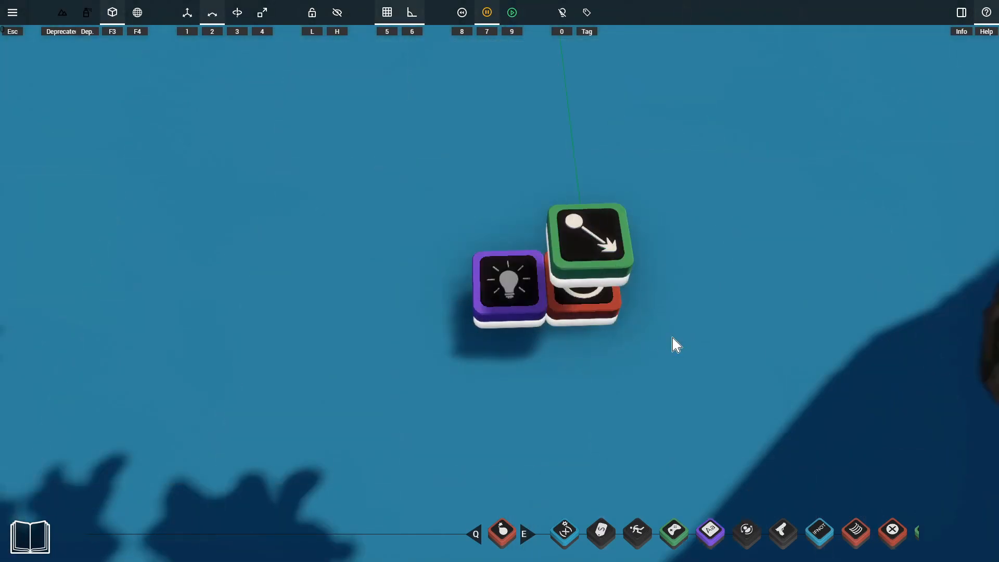
Resume the simulation and check the ray's aim from the Look At Rotator towards the spawn point
key(7)
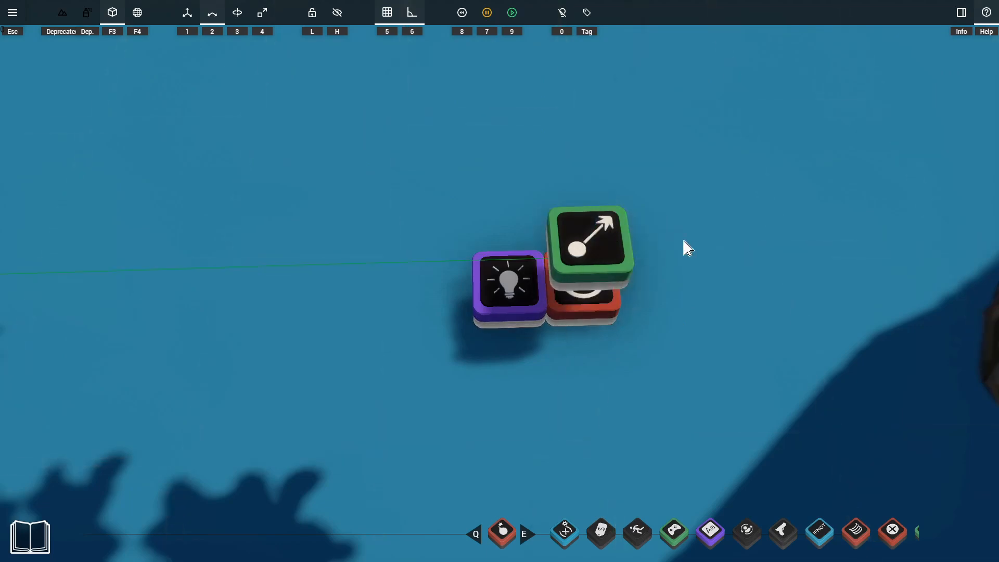
scroll(700, 288, down, 4)
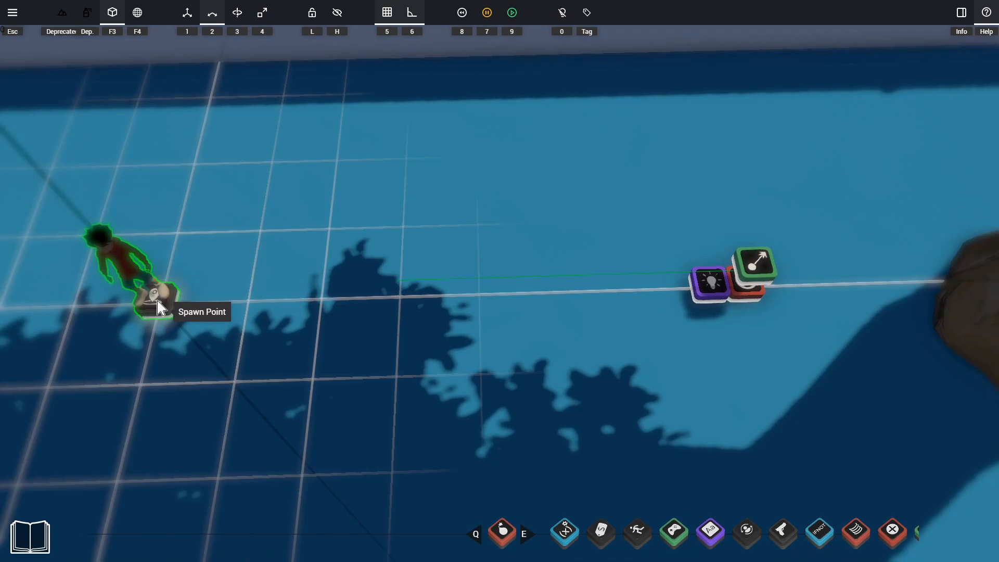
drag(183, 295, 536, 276)
Playtest the ray-controlled light by moving the character around near the tree, and leave playtest mode
key(9)
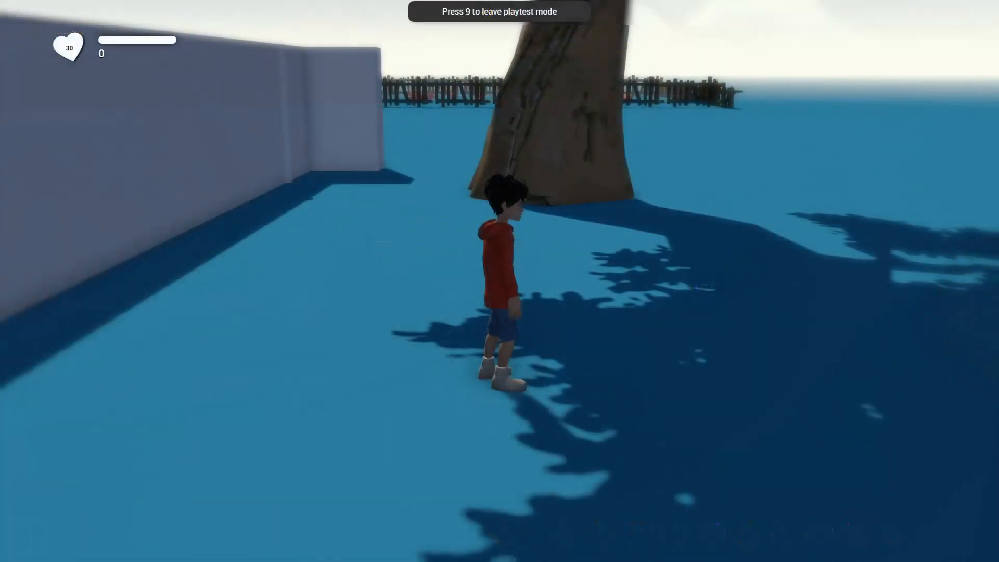
key(w)
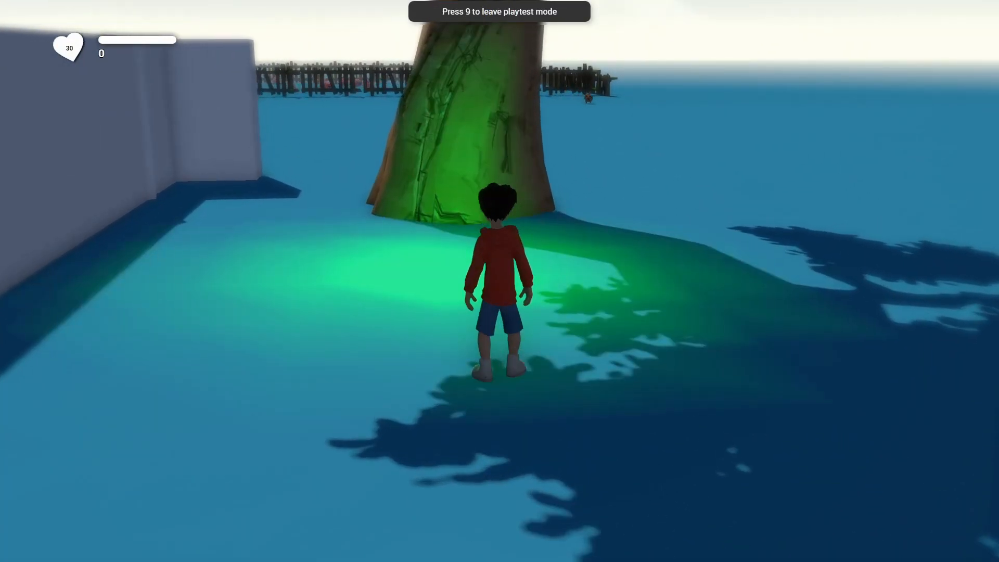
key(d)
key(w)
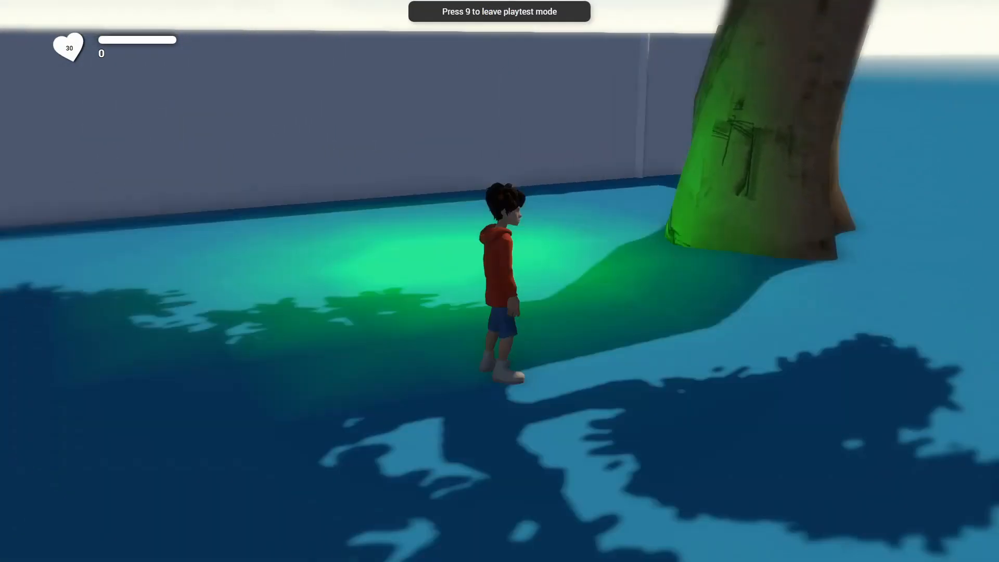
key(a)
key(w)
key(d)
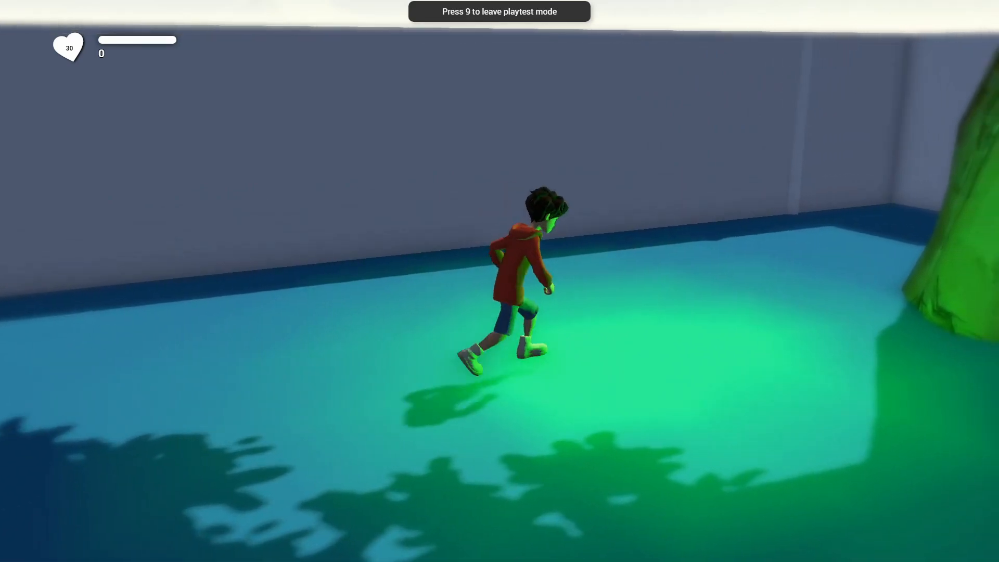
key(s)
key(a)
key(w)
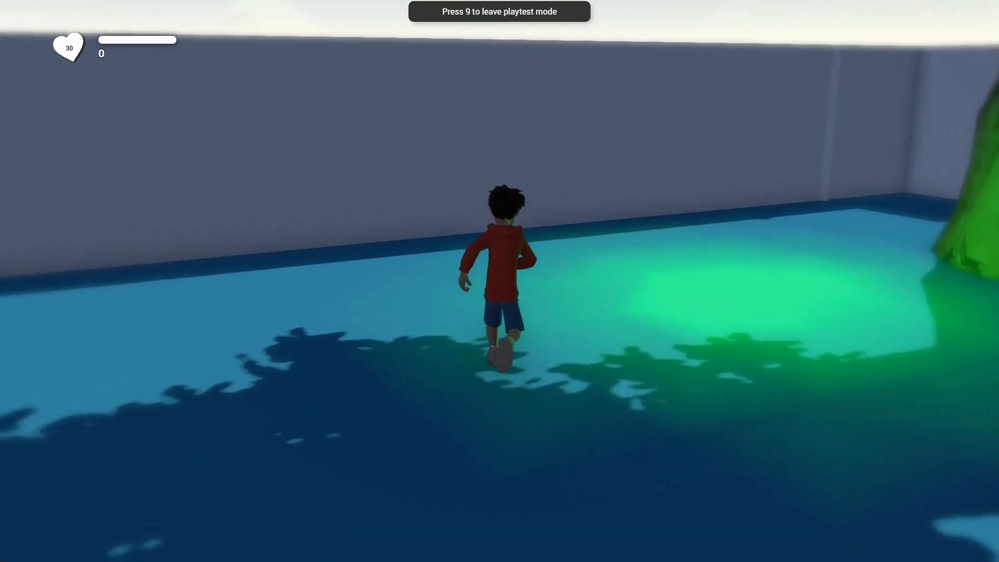
key(a)
key(s)
key(d)
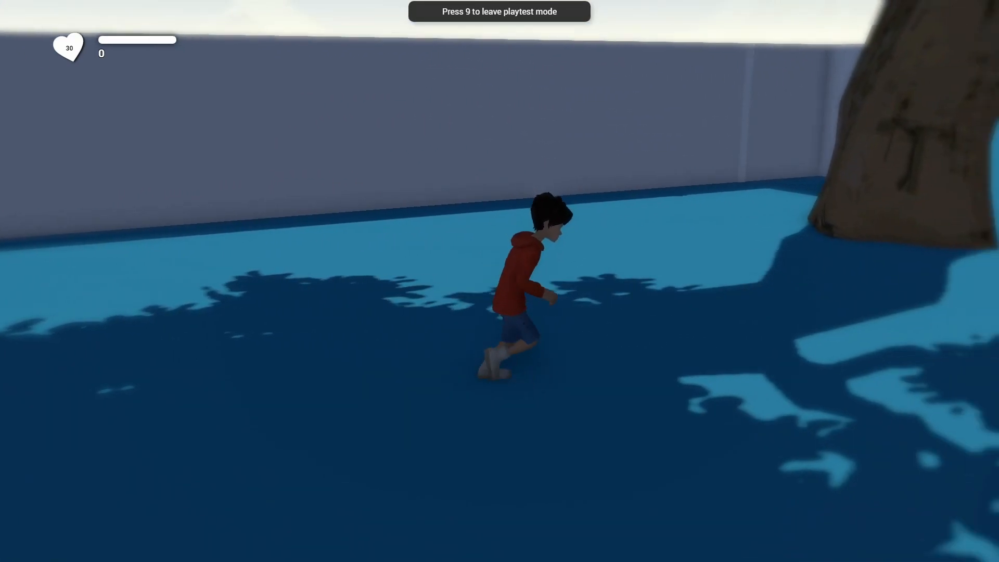
key(w)
key(a)
key(s)
key(d)
key(d)
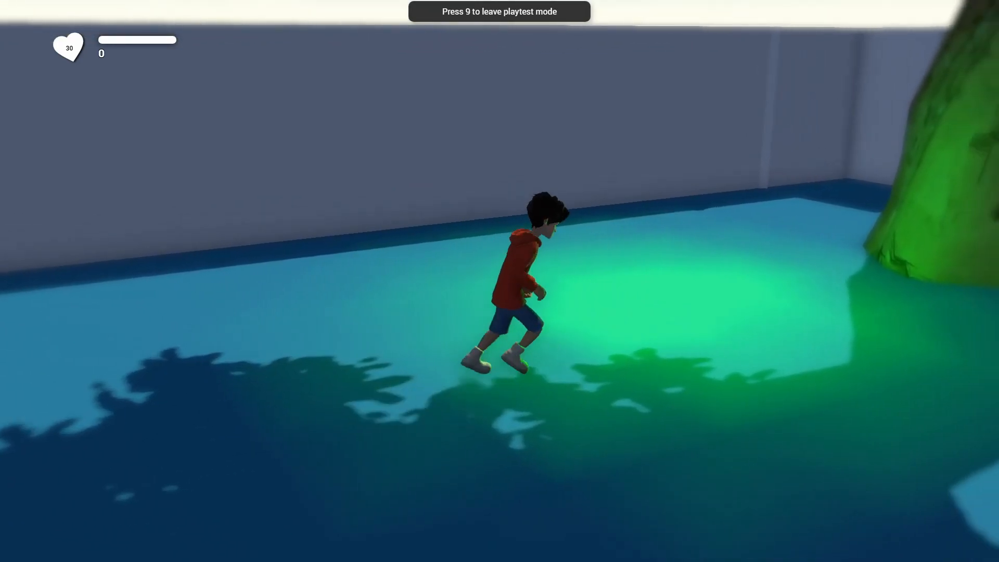
key(9)
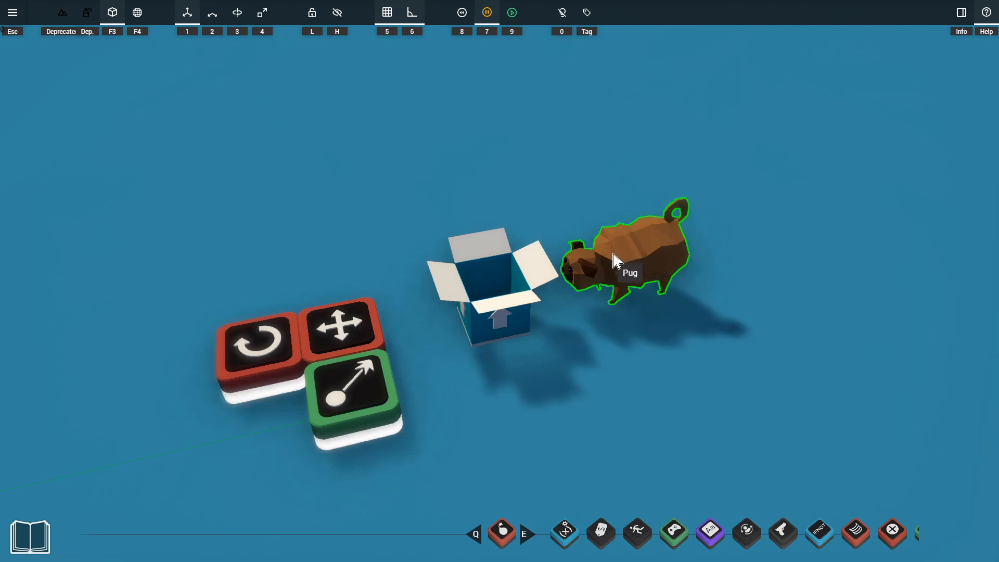
Place the Raycast on the pug's back and set its detection filter to Except Target
drag(364, 396, 611, 233)
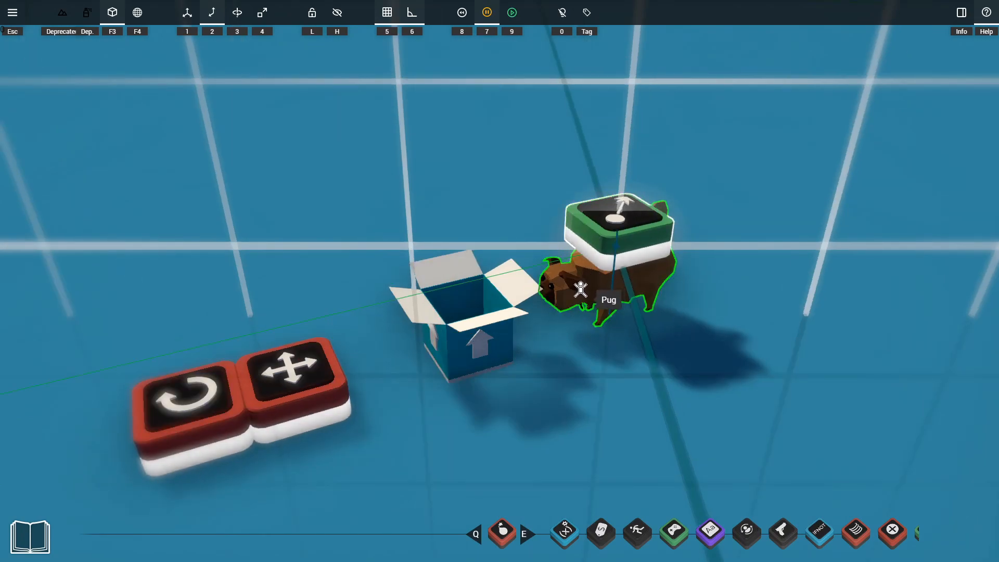
right_click(621, 231)
drag(682, 199, 837, 159)
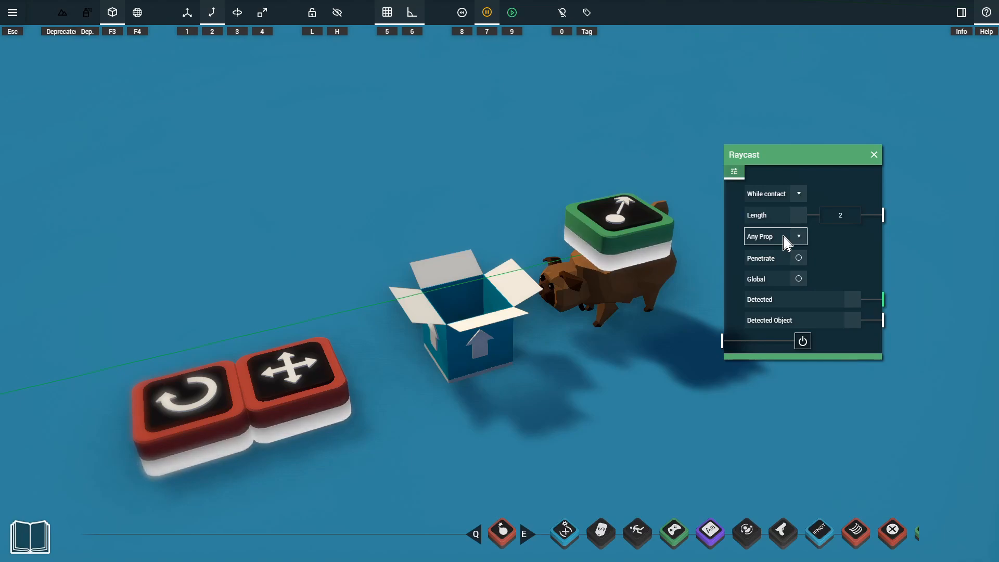
click(800, 239)
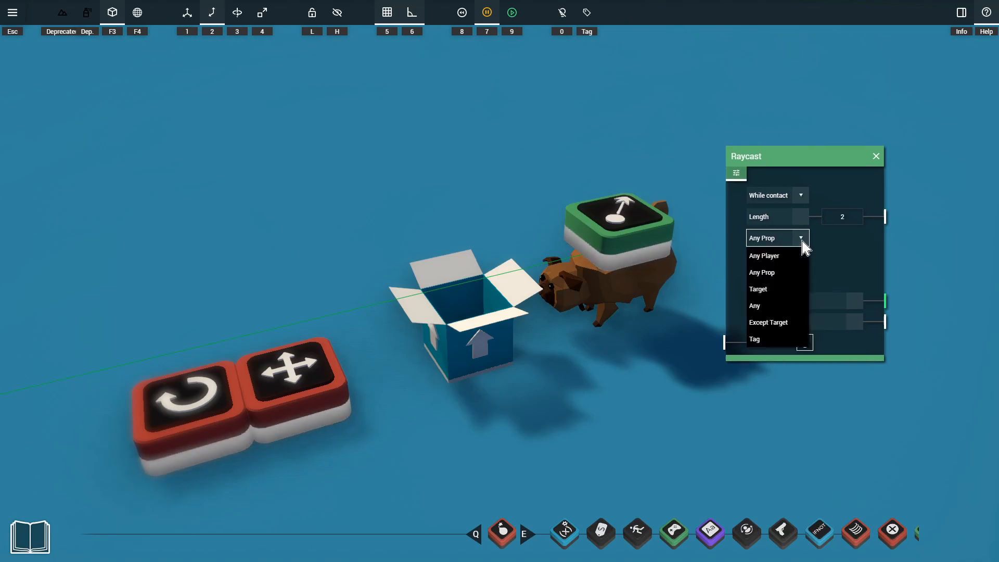
click(772, 323)
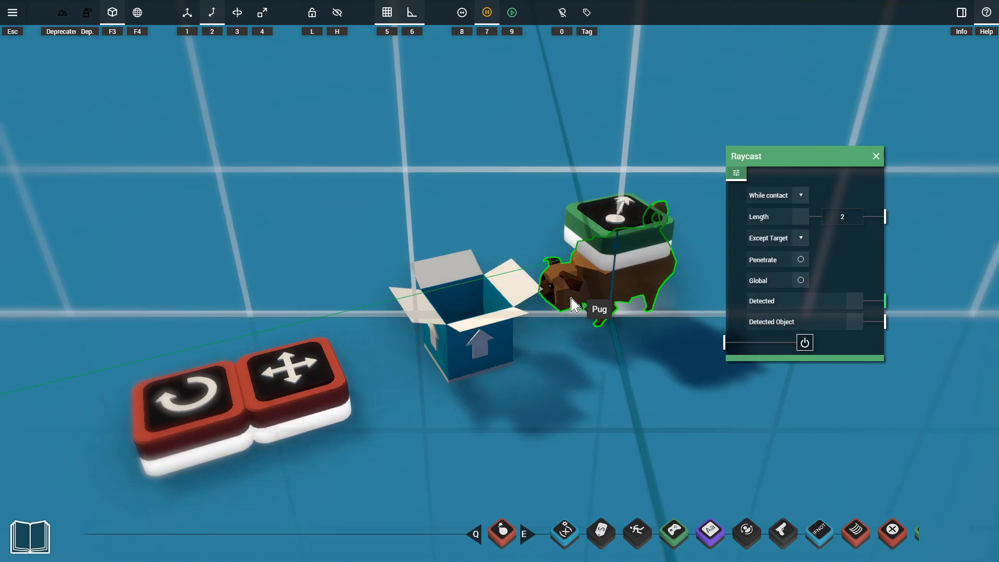
Connect the four-arrow movement block and the Rotator to the pug
click(303, 402)
click(616, 297)
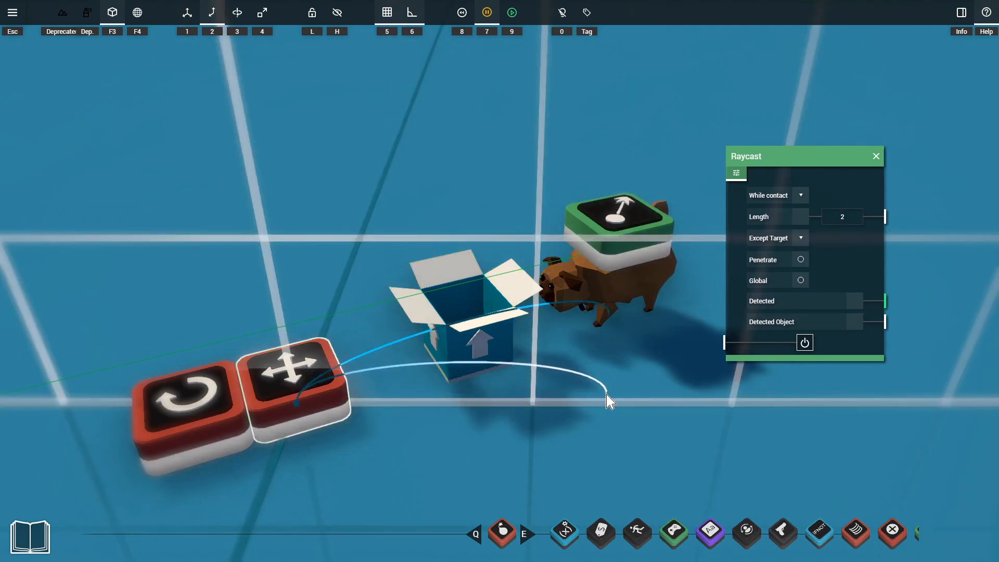
click(174, 424)
click(608, 302)
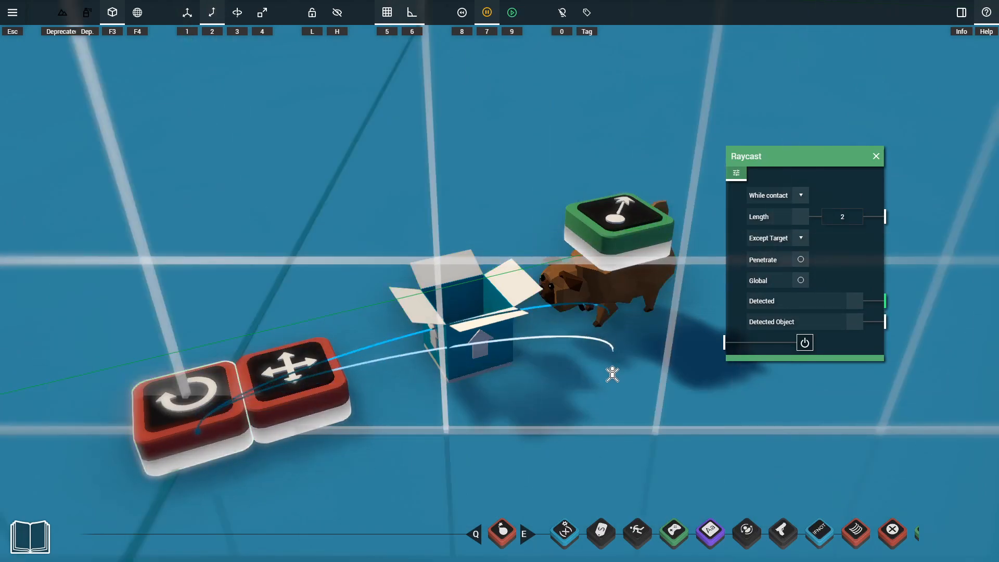
Connect the Raycast's Detected output to the Rotator's power input
right_click(207, 393)
key(1)
drag(225, 381, 816, 288)
drag(835, 158, 733, 433)
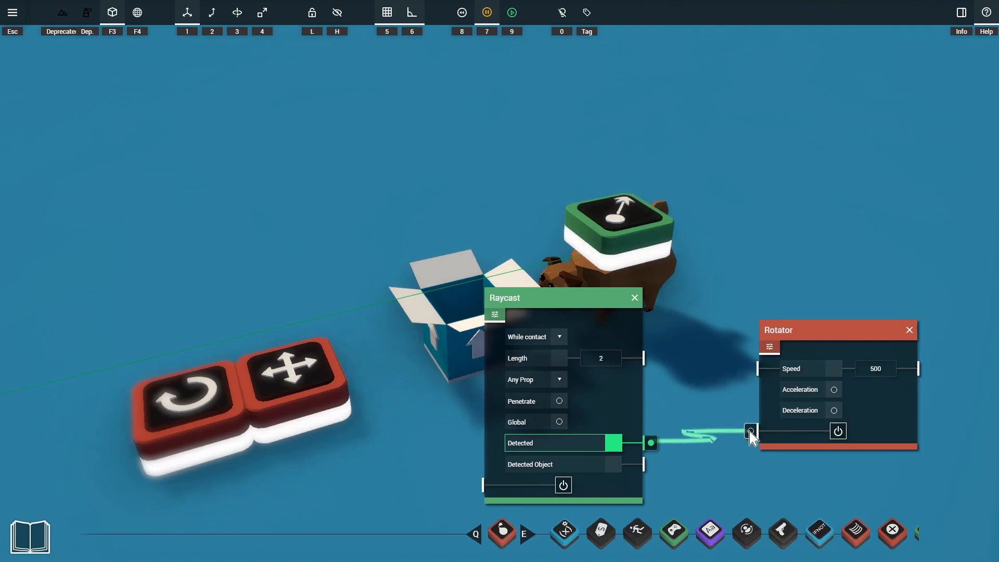
key(Escape)
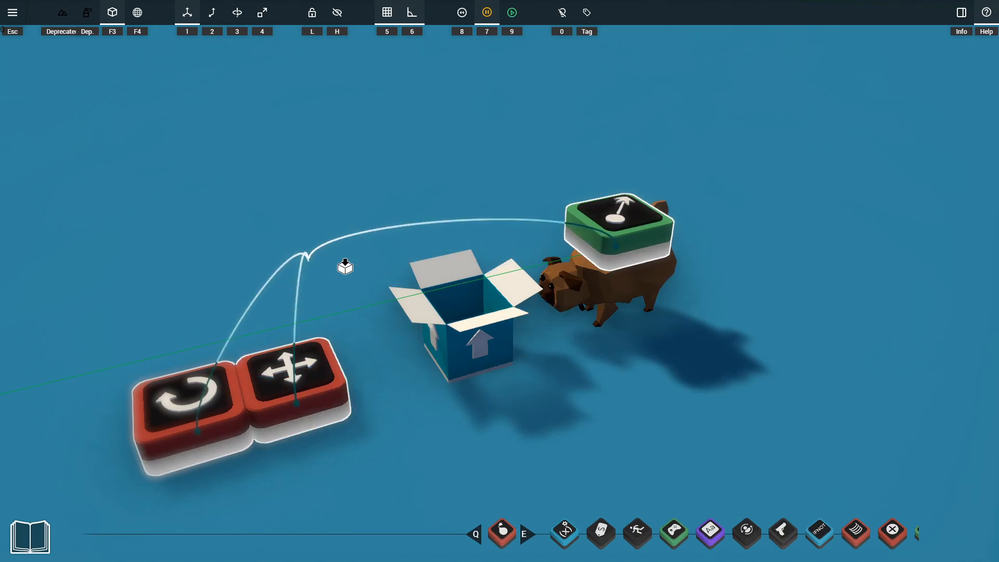
Put the pug's Raycast, Rotator and movement gadget into the Box it up container and connect it to the pug
click(458, 327)
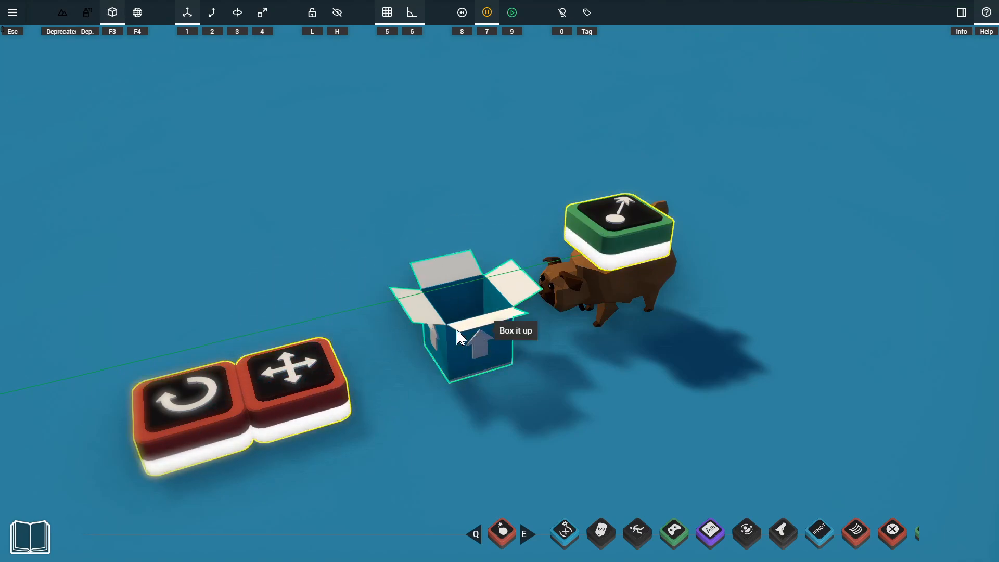
click(478, 345)
drag(479, 346, 619, 307)
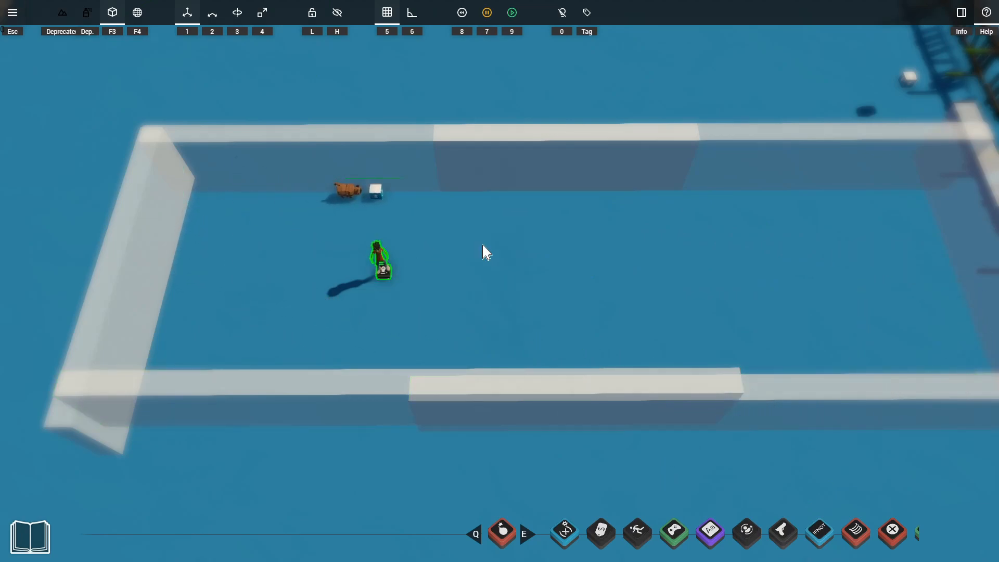
Playtest the pug's obstacle detection inside the walled area, and leave playtest mode
key(9)
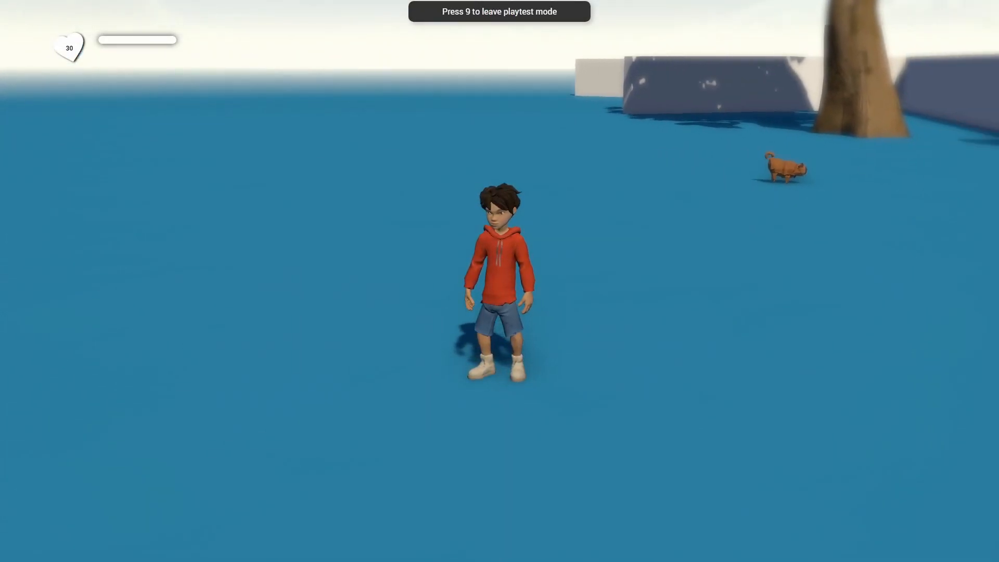
key(9)
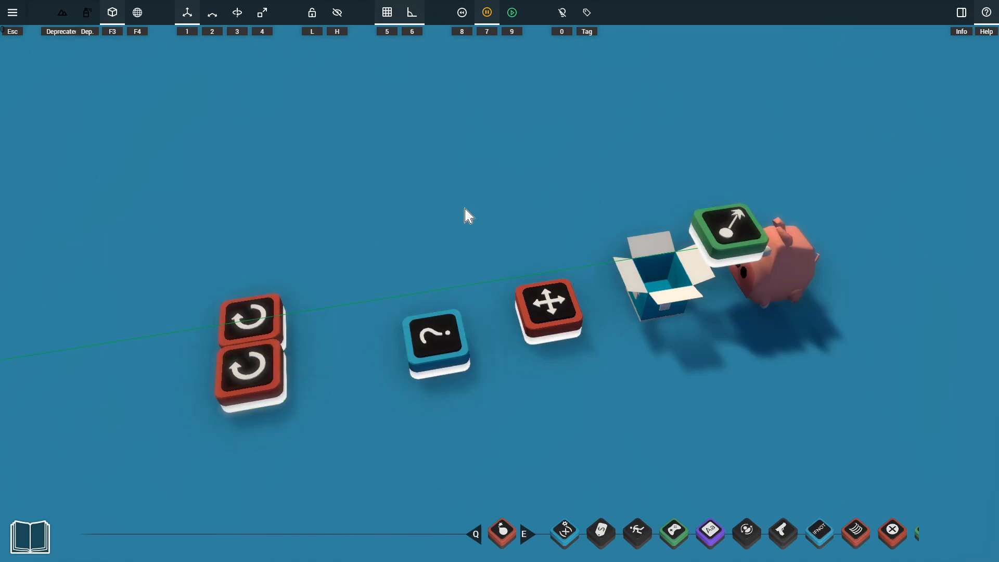
Connect the pig's Raycast Detected output to both the Input and Randomize ports of the Randomizer
click(717, 228)
click(441, 357)
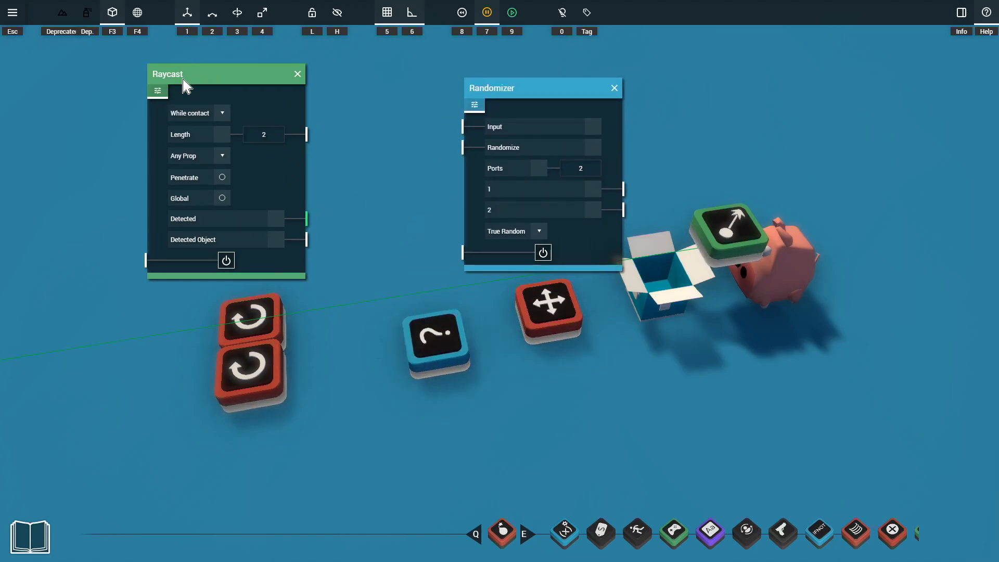
drag(313, 219, 456, 127)
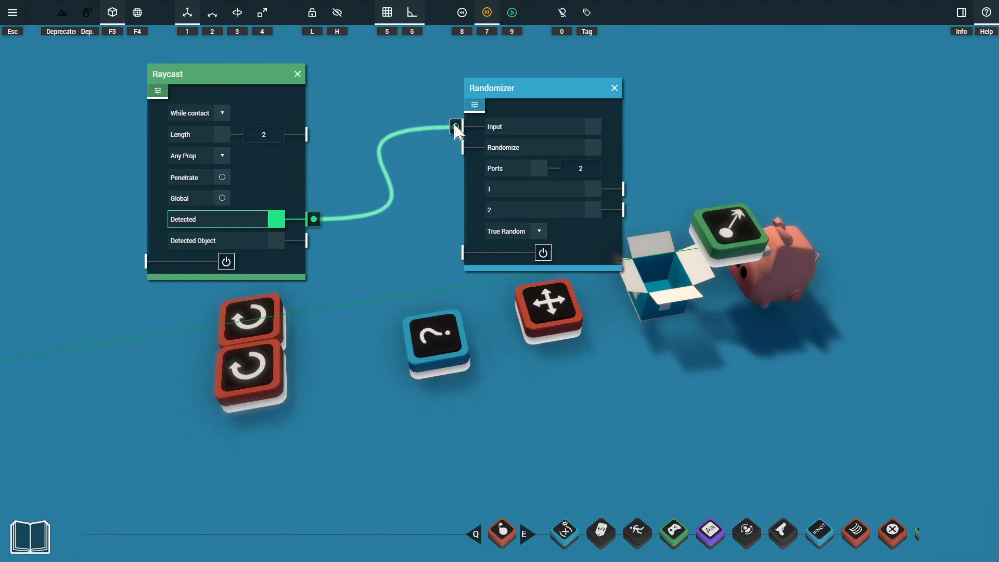
drag(440, 169, 456, 148)
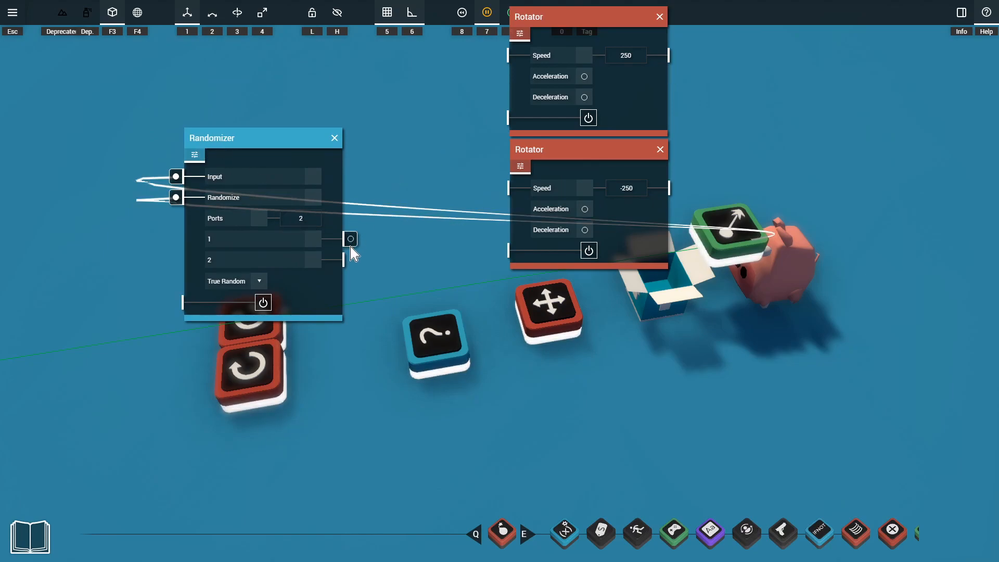
Connect Randomizer output 1 to the power input of the 250-speed Rotator and output 2 to that of the -250 one
drag(351, 239, 501, 118)
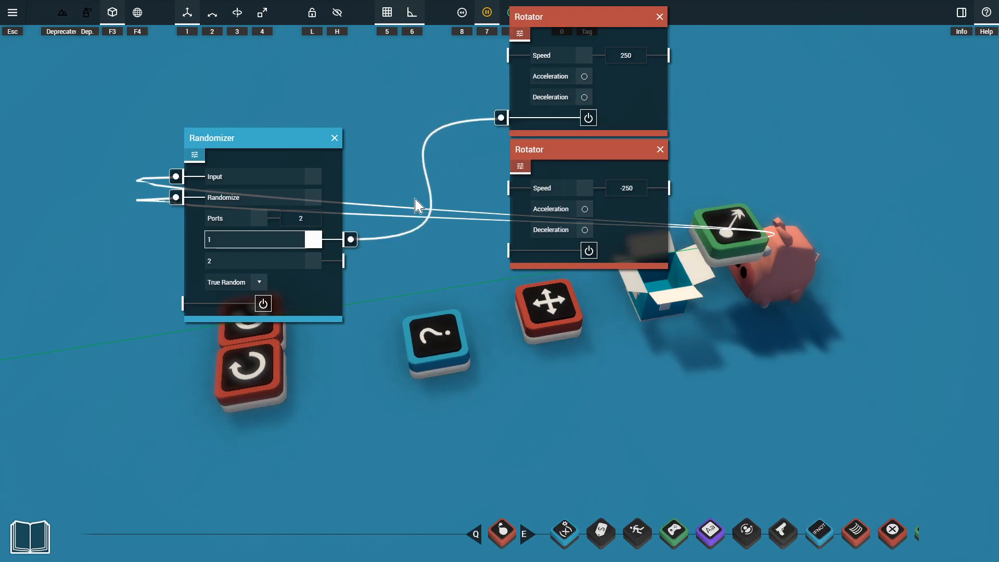
drag(351, 261, 501, 250)
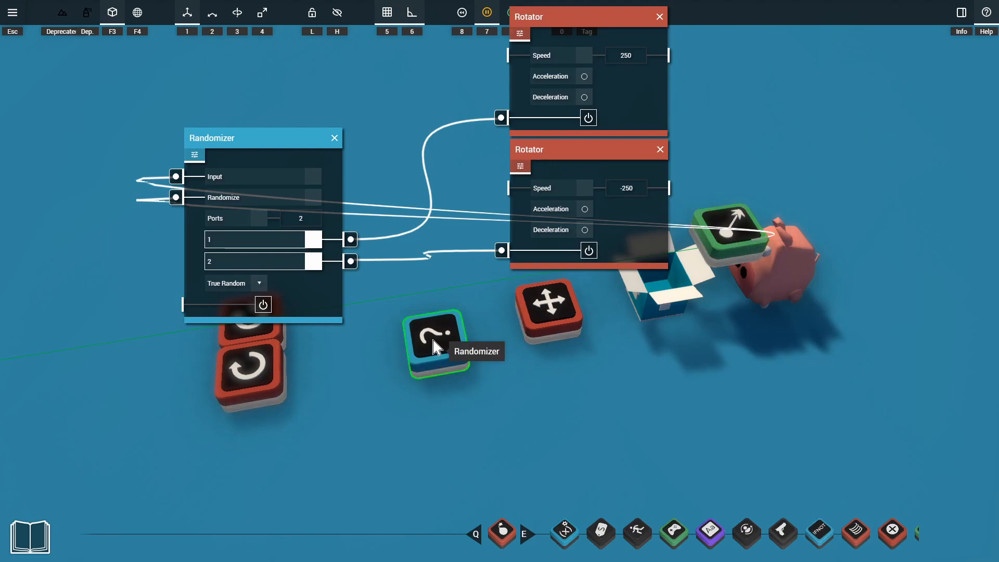
click(350, 402)
Box up all of the pig's gadgets in the Box it up container linked to the pig
drag(149, 269, 568, 406)
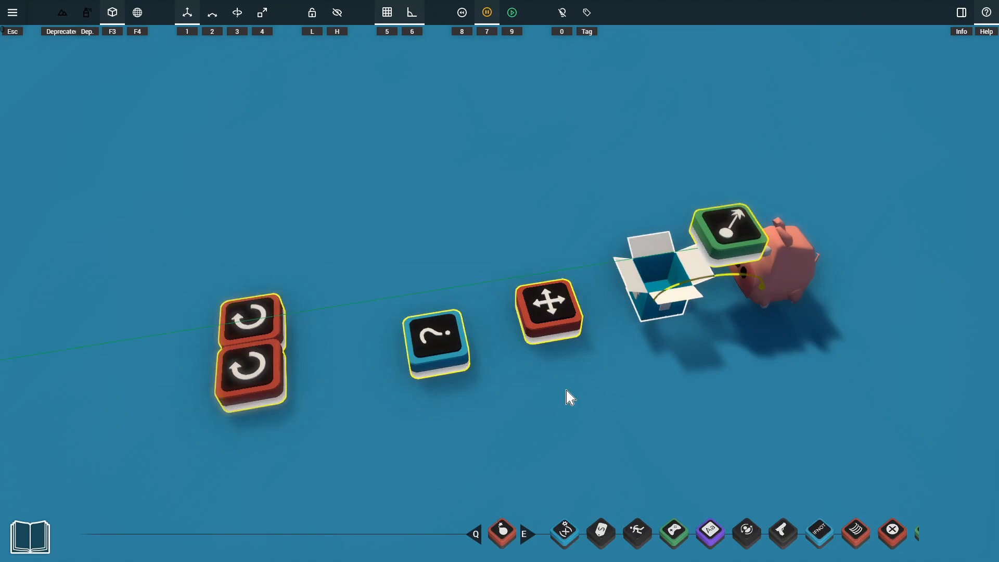
click(648, 282)
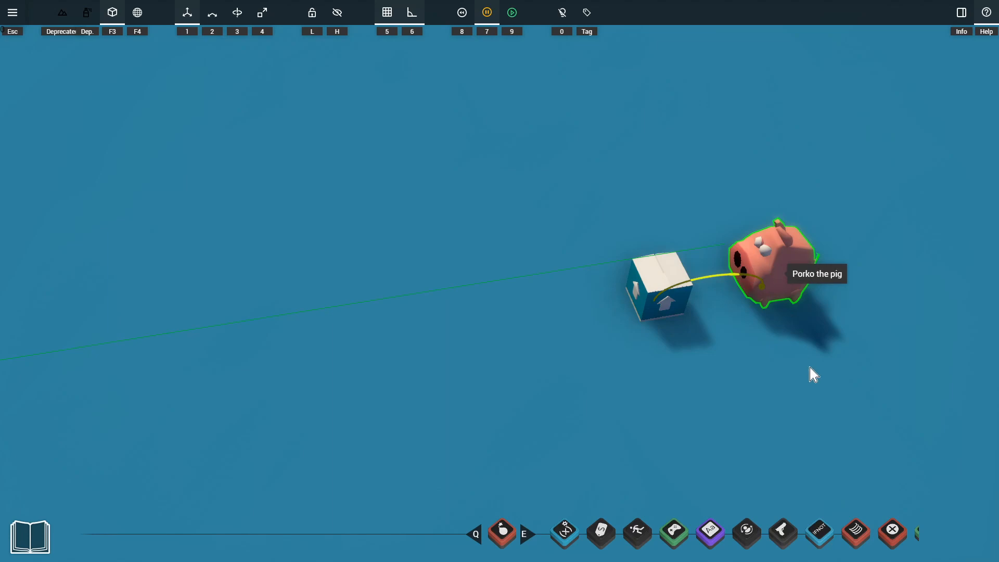
Reopen the container, connect the Directional Mover and both Rotators to the pig, and box the gadgets up again
click(664, 278)
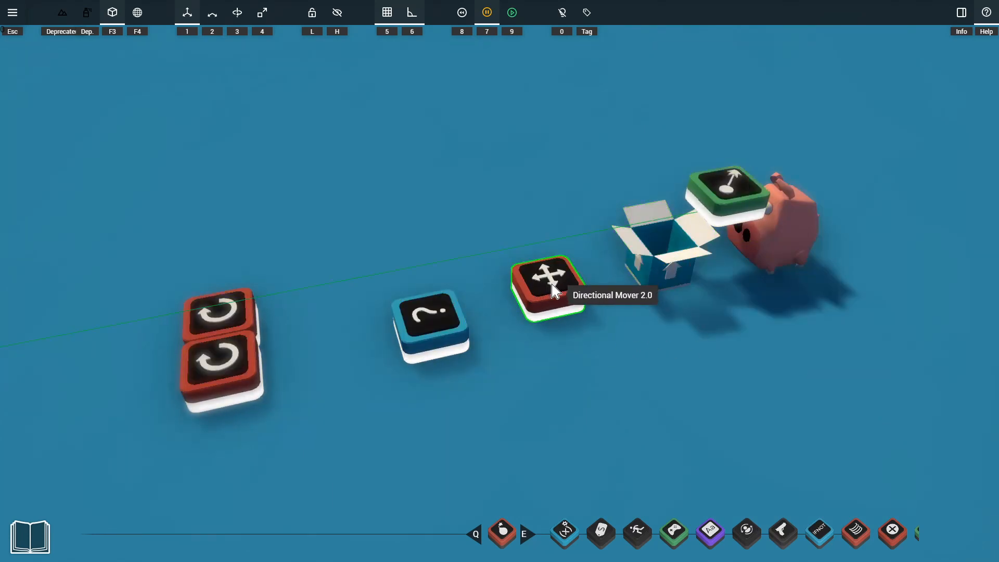
drag(778, 251, 225, 327)
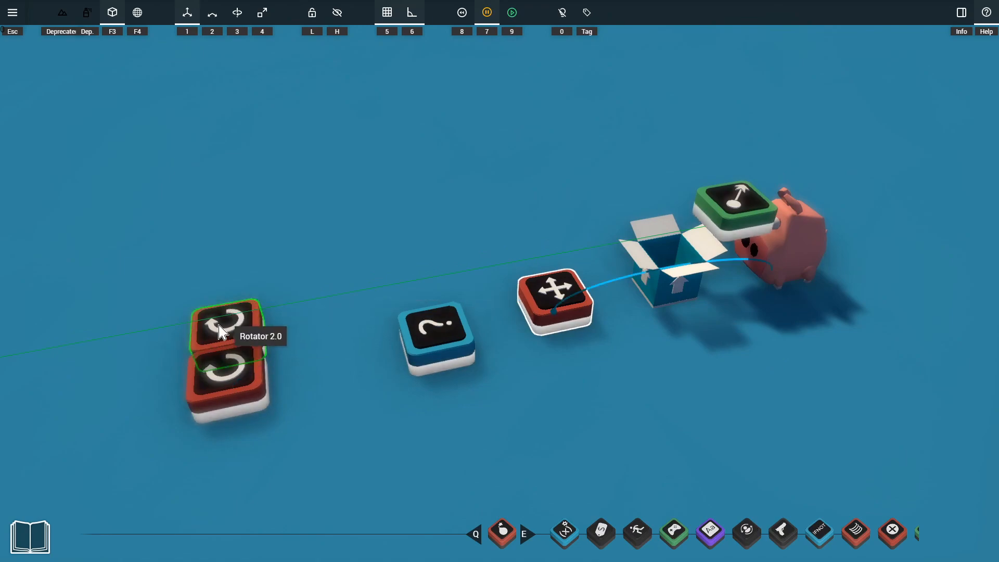
click(660, 281)
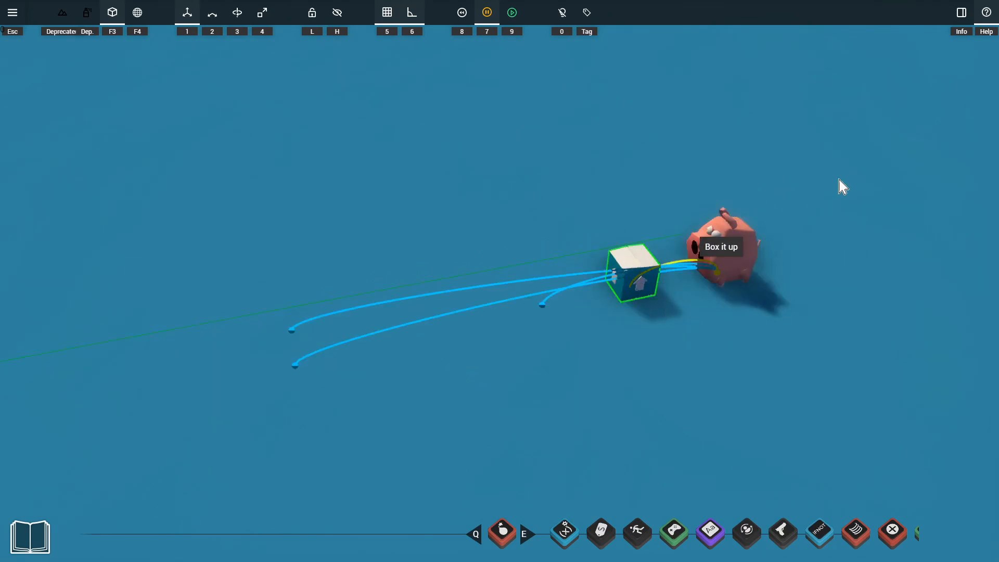
alt+drag(749, 275, 661, 141)
key(ctrl+z)
Playtest the fenced pen by walking the character among the roaming pigs, and leave playtest mode
key(9)
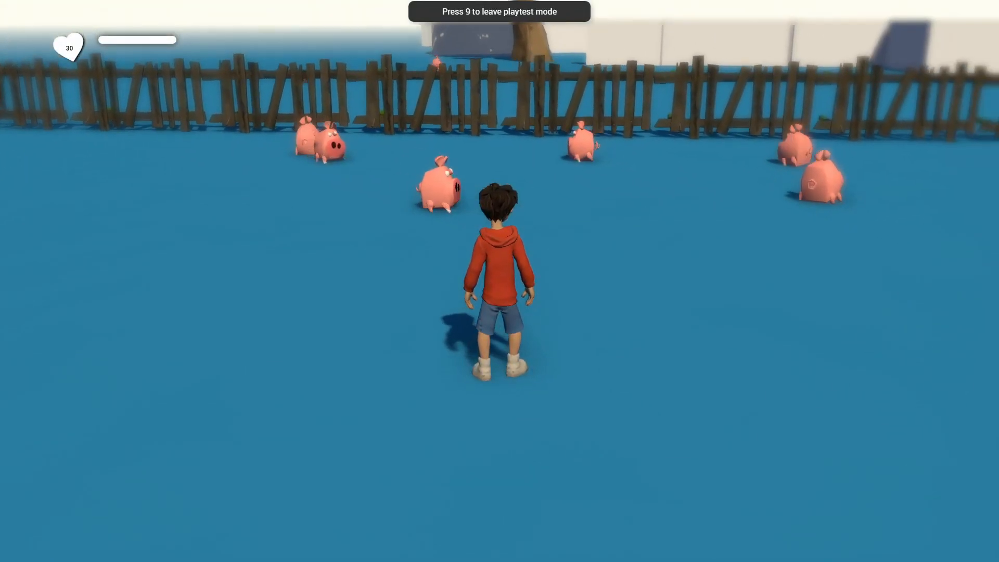
key(a)
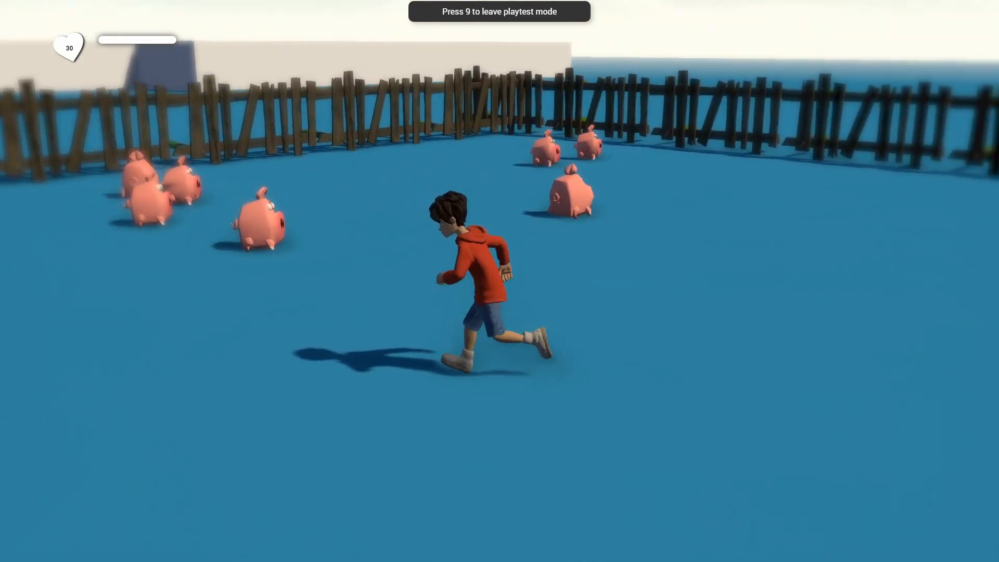
key(w)
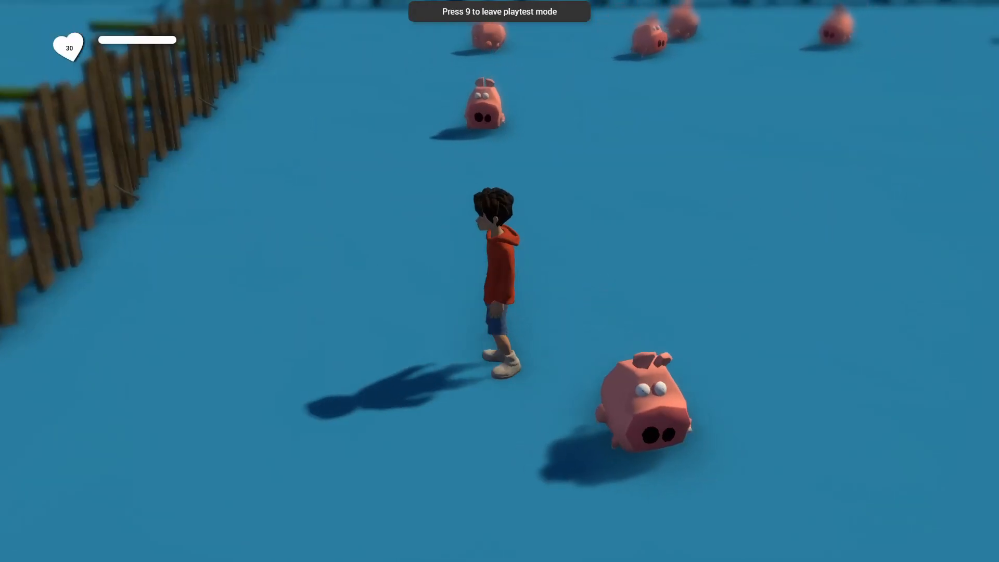
key(w)
key(a)
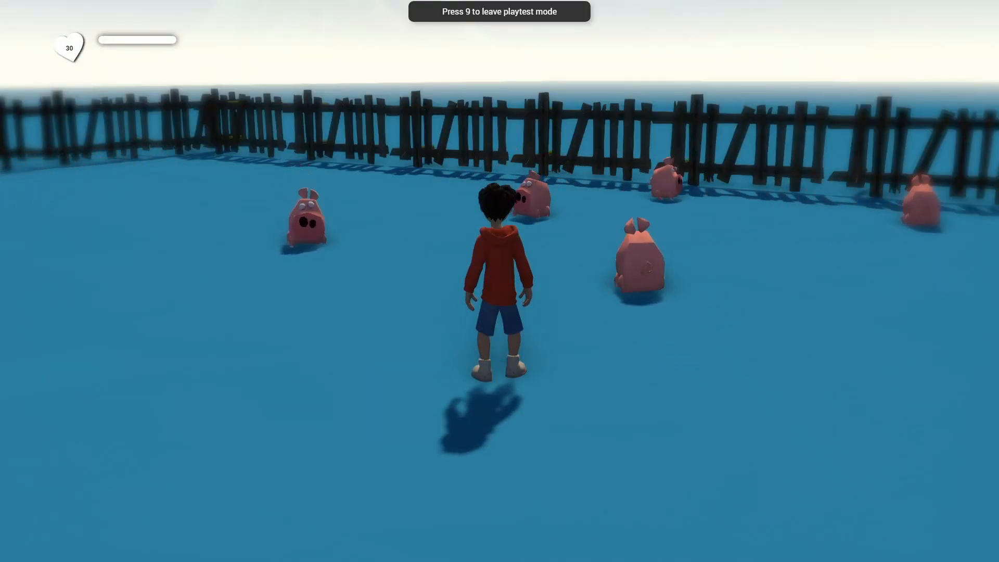
key(9)
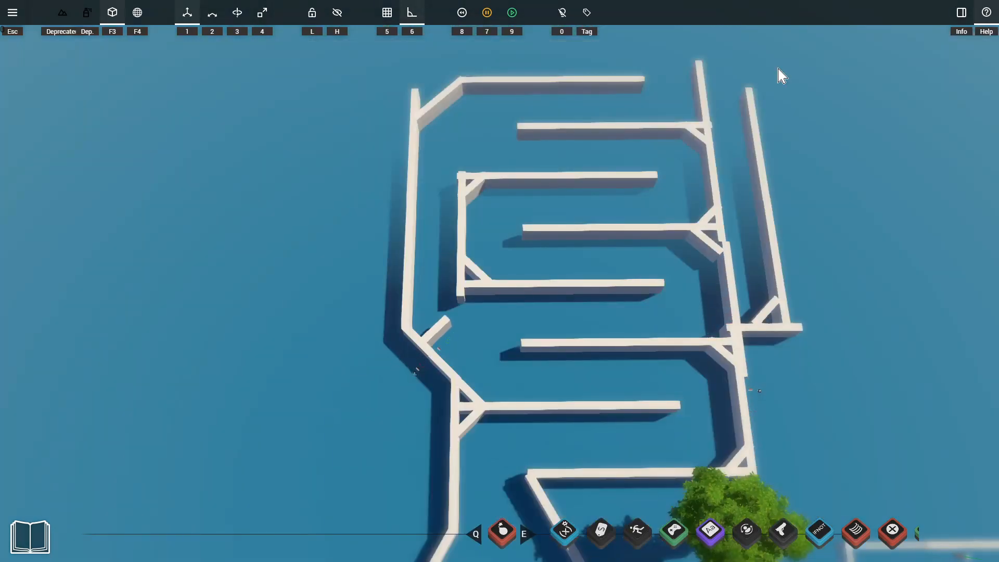
Run the simulation to examine movement through the wall maze, and rewind it
key(7)
key(7)
key(8)
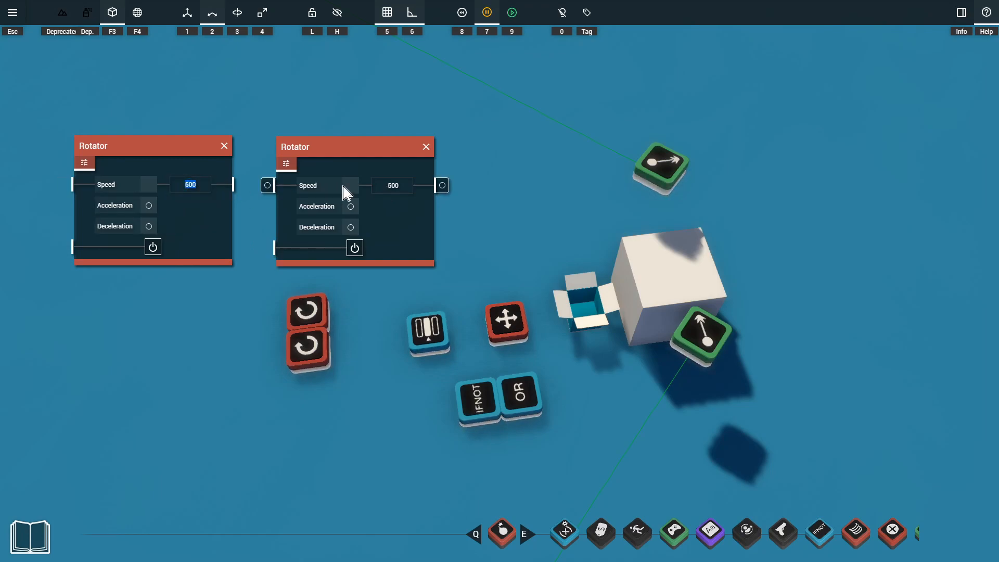
Move both Raycasts onto the top of the white box, stacked with their rays pointing diagonally to either side
click(660, 161)
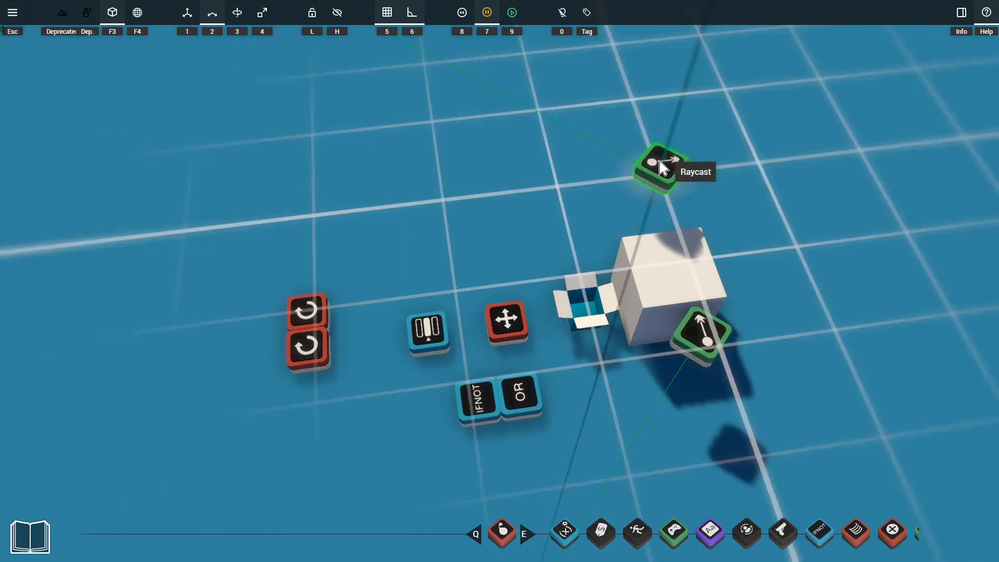
drag(660, 161, 684, 229)
drag(709, 352, 682, 265)
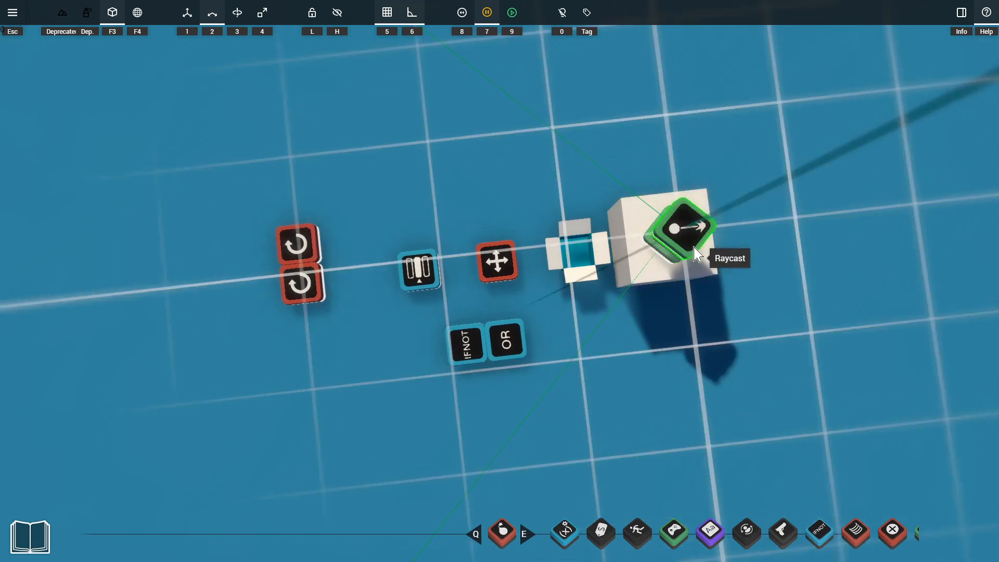
click(689, 240)
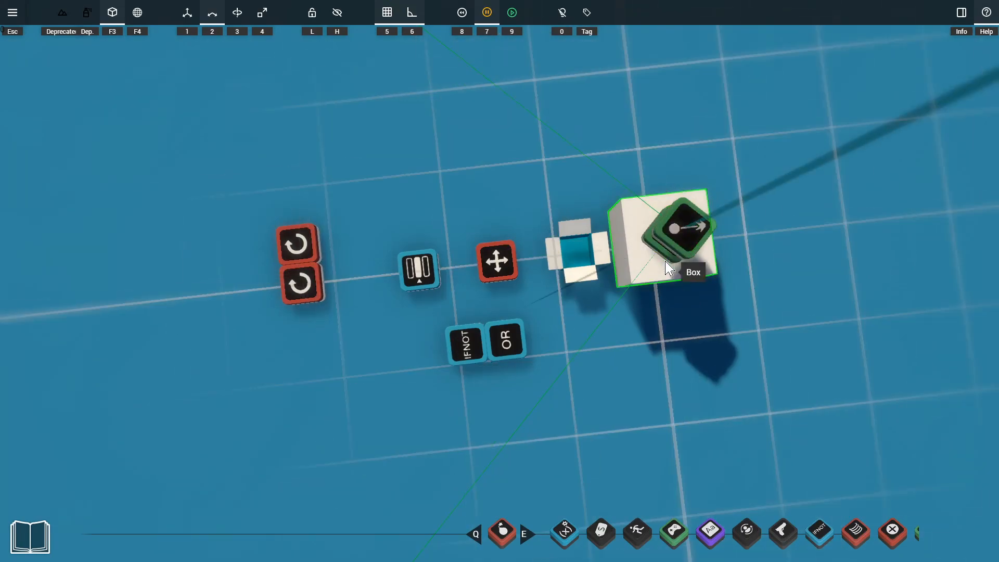
right_drag(676, 266, 688, 224)
Check the length and detection filter in the upper Raycast's settings
click(689, 211)
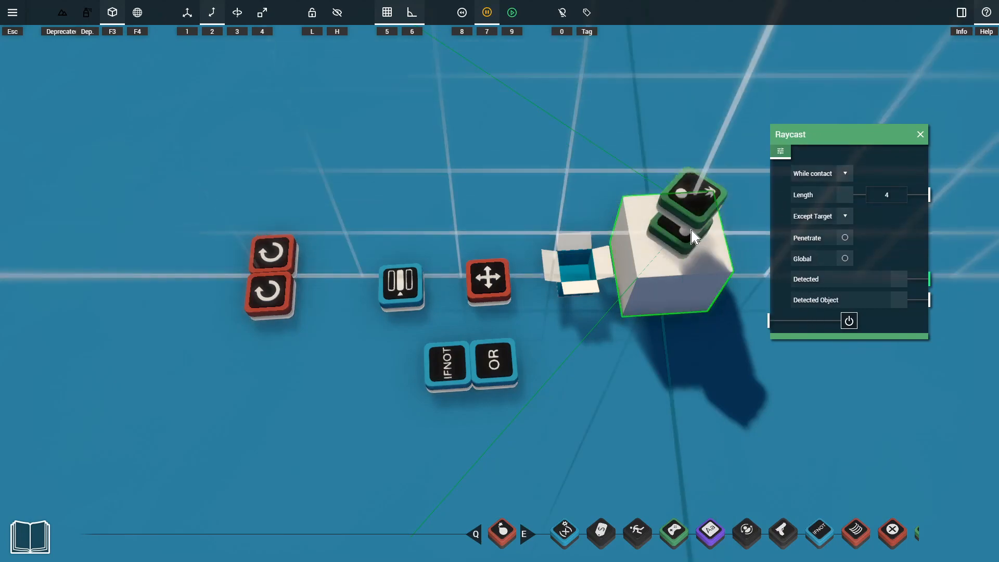
click(885, 199)
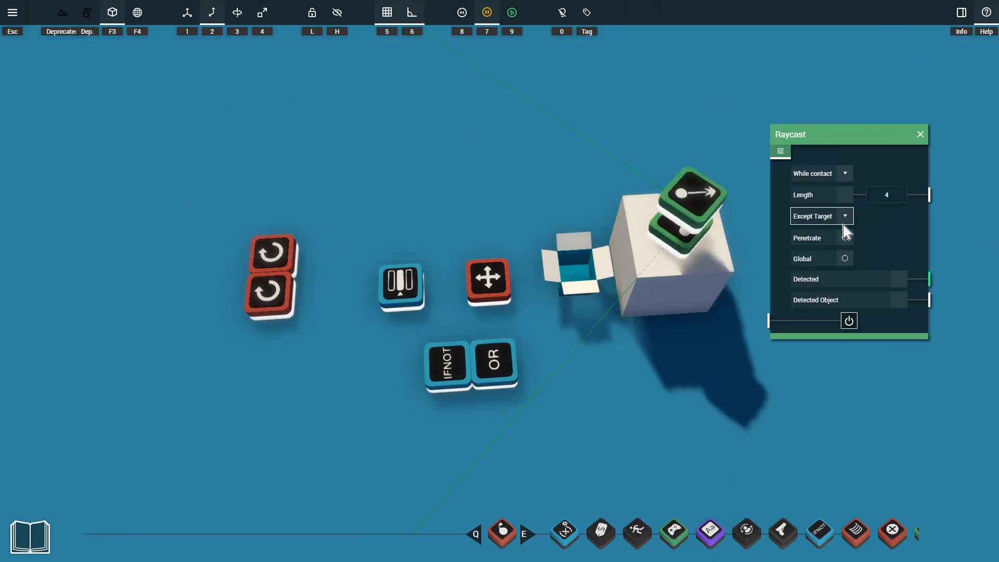
key(Escape)
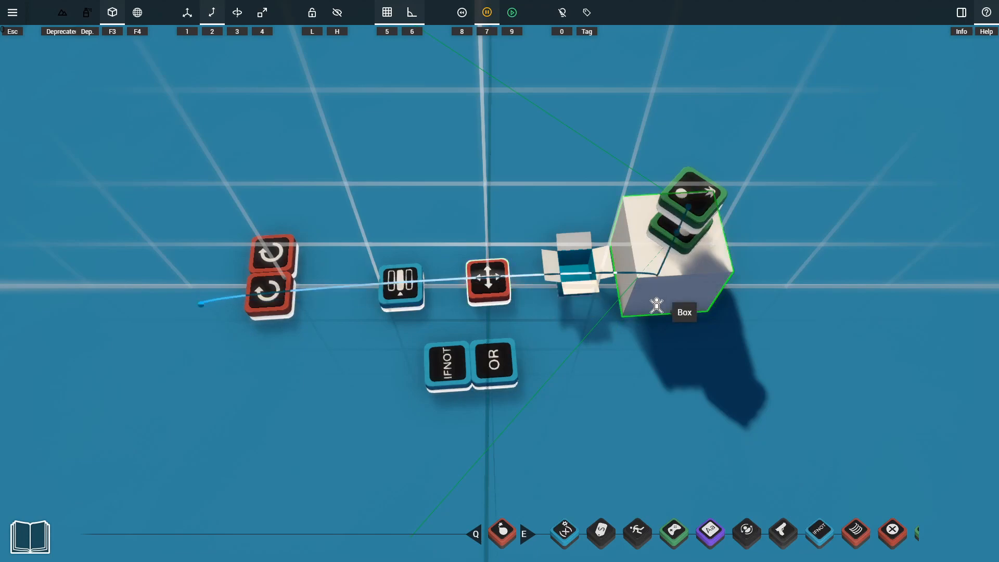
Connect the two Rotators to the white box
click(277, 259)
shift+click(281, 289)
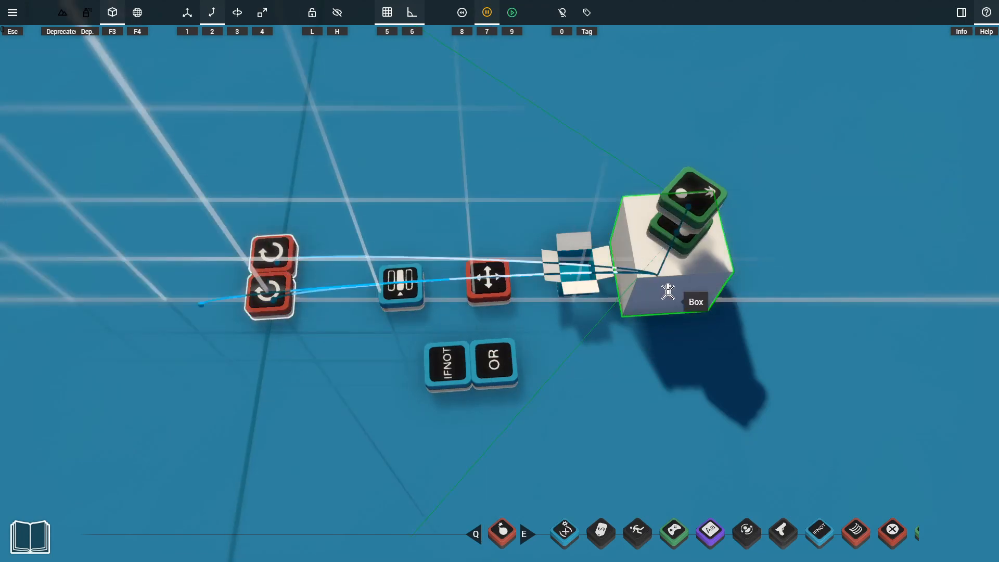
Put all of the white box's gadgets into the Box it up container and connect it to the white box
click(710, 401)
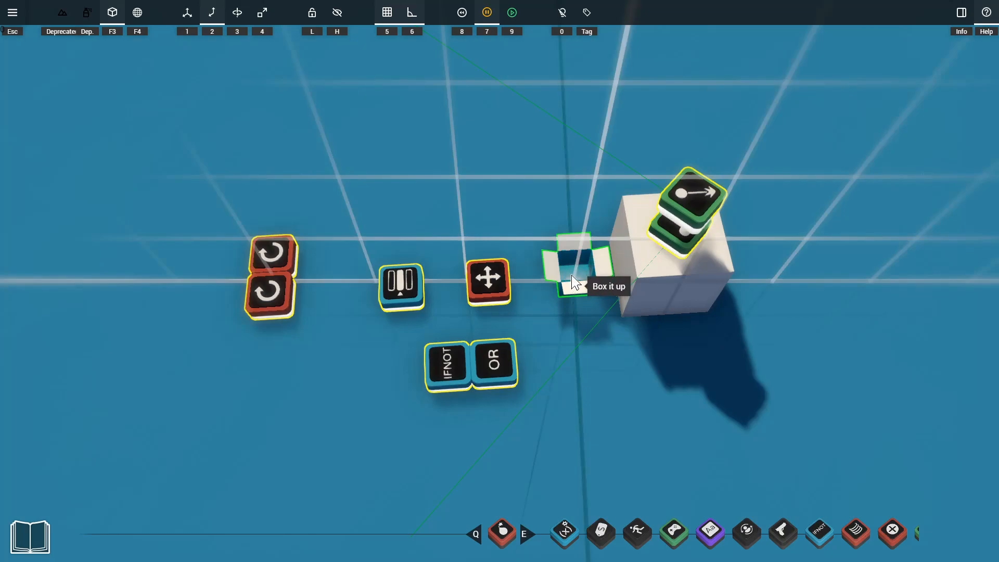
drag(588, 274, 672, 281)
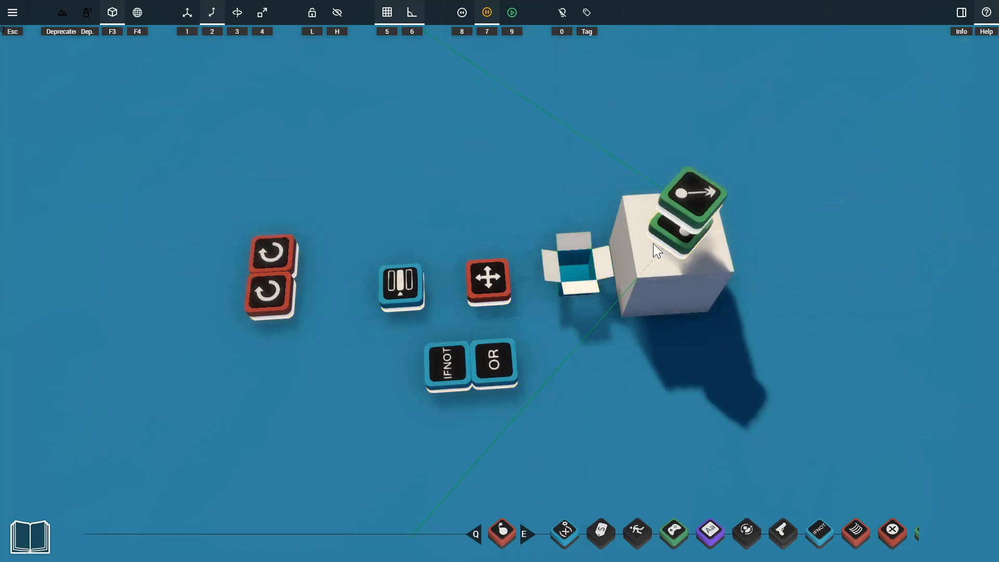
middle_drag(672, 279, 679, 150)
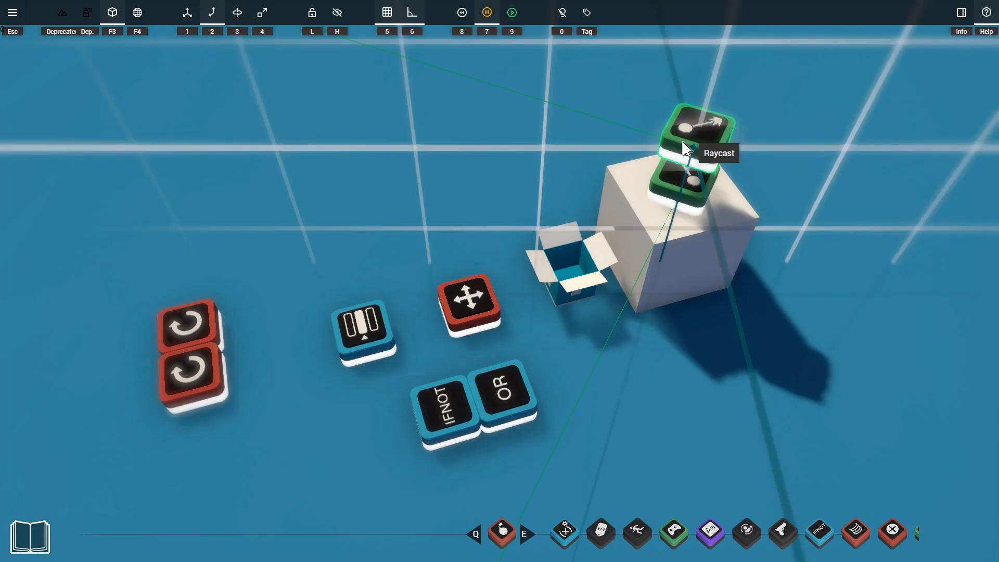
Open the upper Raycast, -500-speed Rotator and three-port Selector settings, and connect the Raycast's Detected output to Selector input 2
click(686, 149)
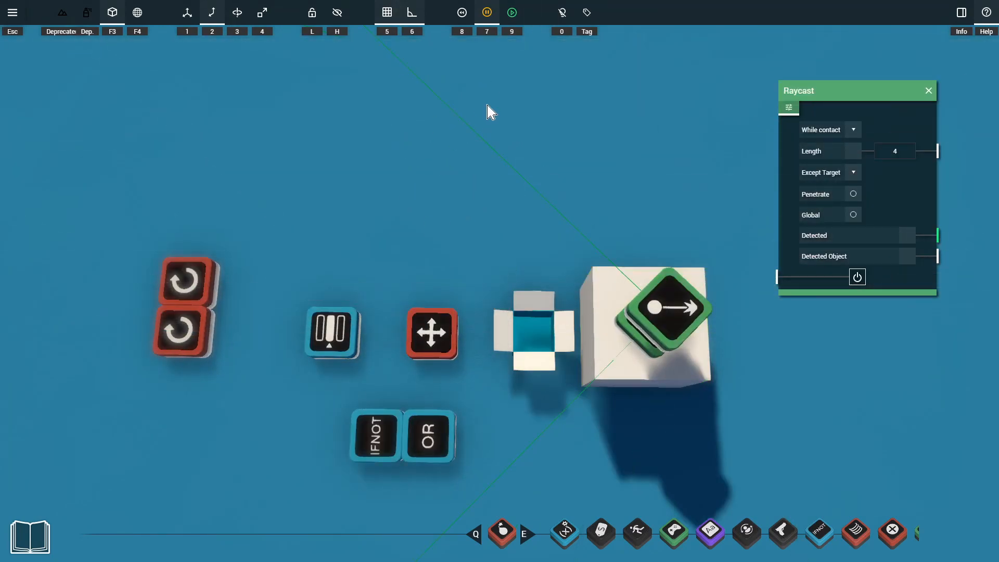
click(185, 281)
drag(489, 99, 343, 119)
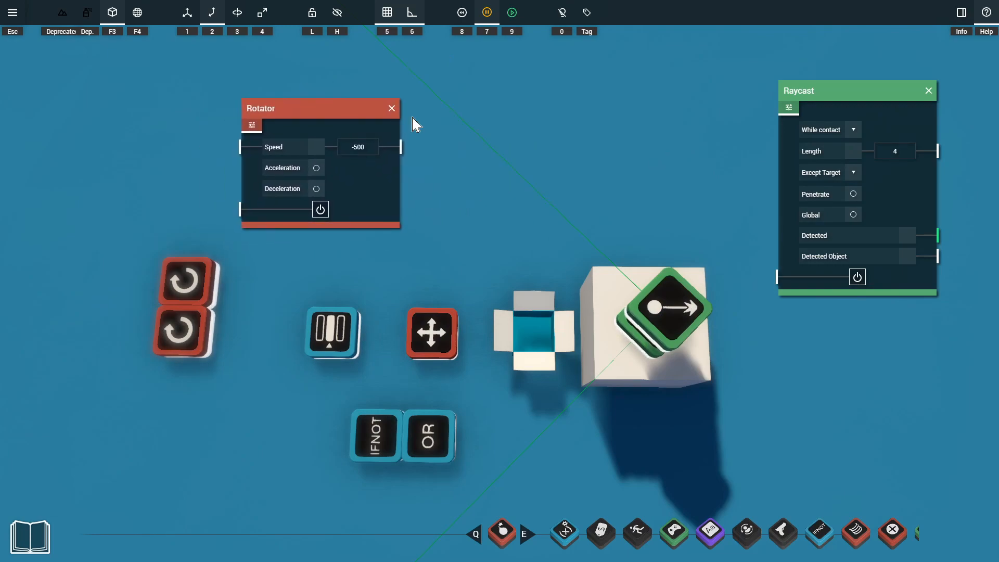
drag(414, 123, 709, 85)
drag(835, 96, 245, 67)
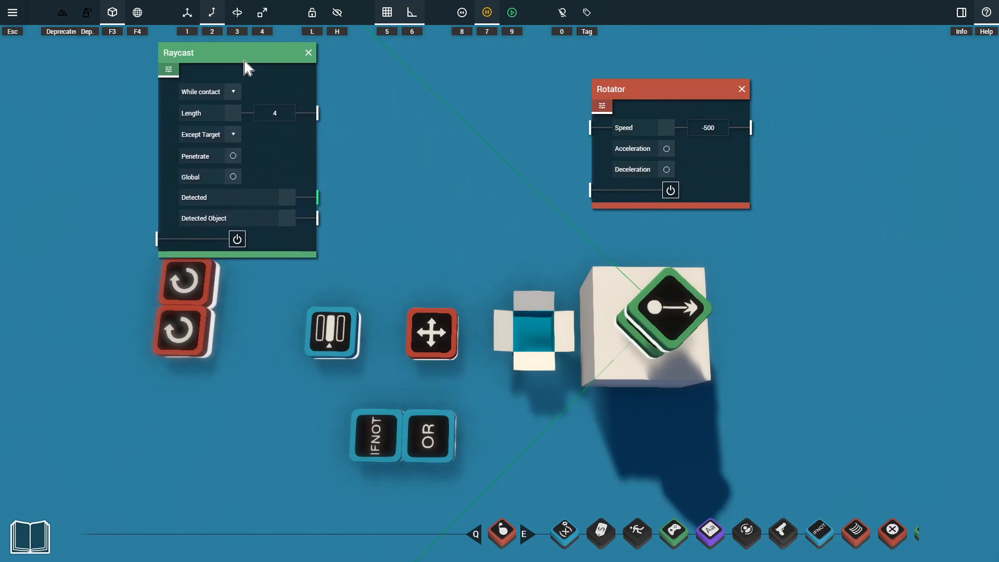
click(337, 339)
drag(395, 291, 468, 73)
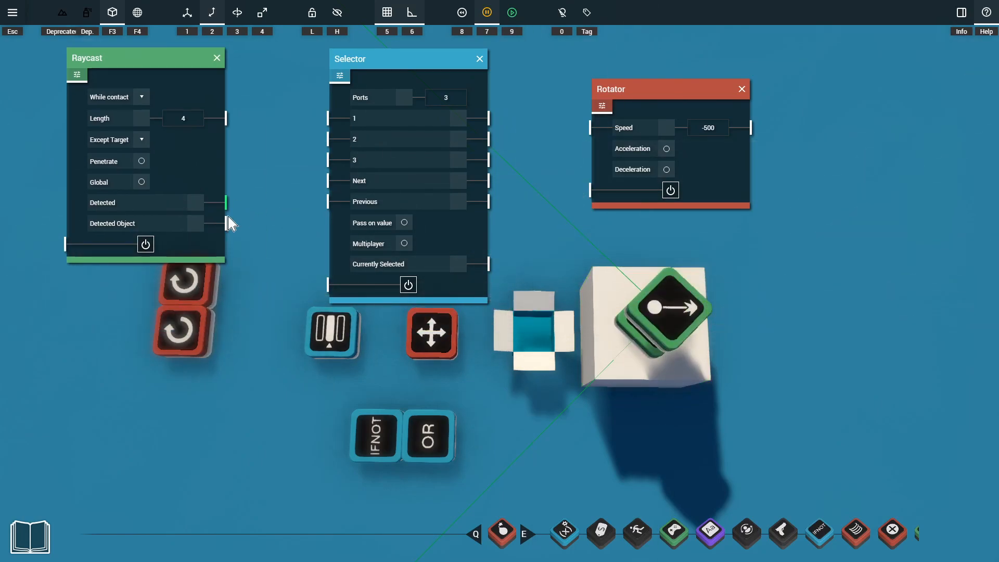
drag(232, 202, 321, 139)
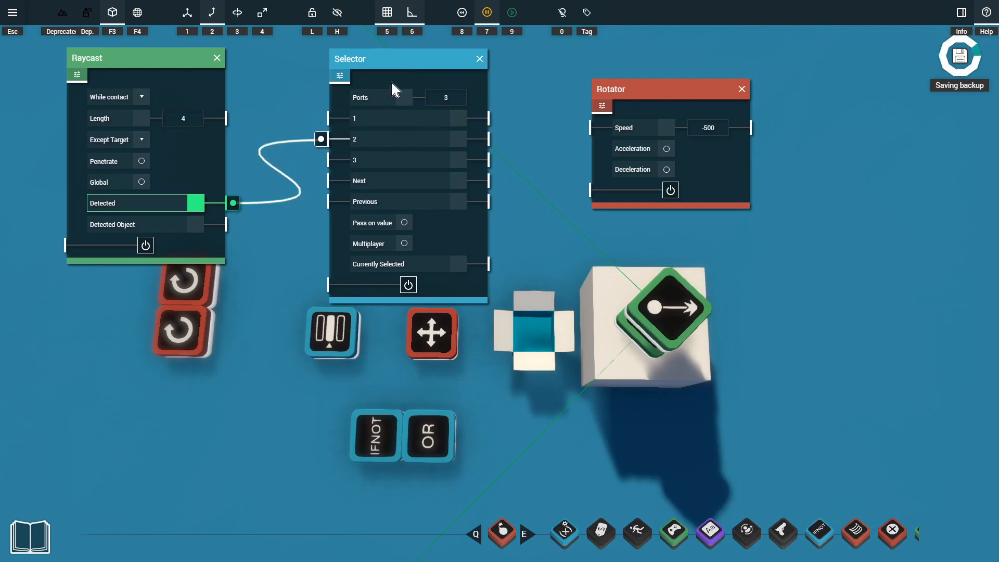
Connect the Selector's port 2 output to the -500-speed Rotator's power input, and close the Raycast and Rotator settings
drag(474, 140, 593, 191)
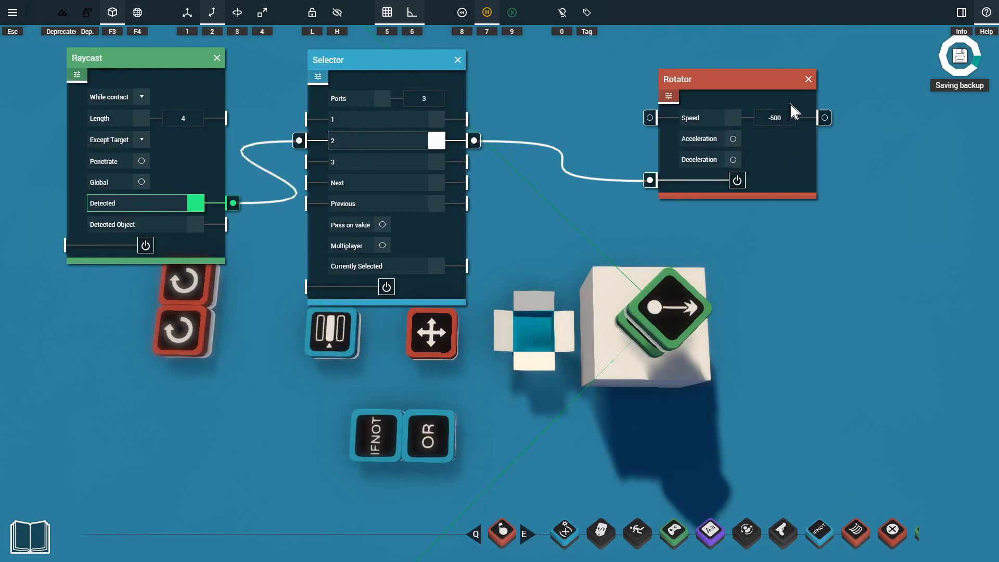
click(217, 58)
click(808, 79)
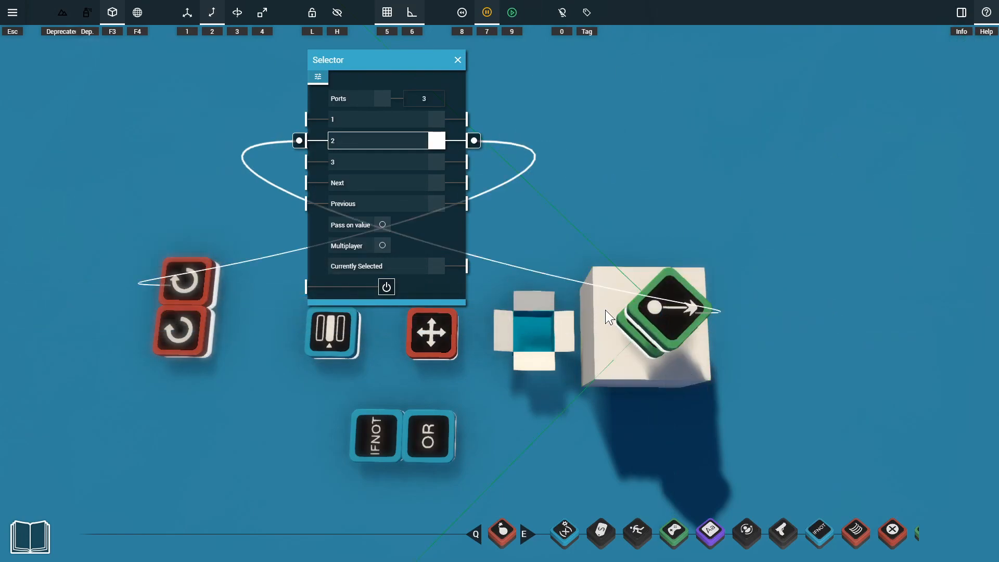
Connect the lower Raycast's Detected output to Selector input 3 and close that Raycast's settings
click(629, 333)
drag(683, 296, 137, 62)
drag(194, 203, 299, 162)
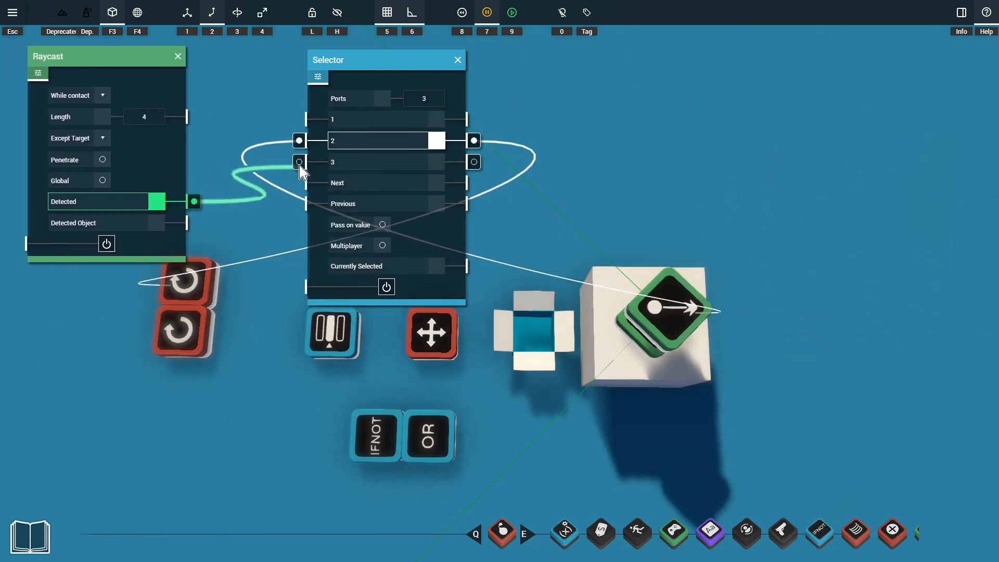
click(180, 55)
Connect the Selector's port 3 output to the 500-speed Rotator's power input and close the gadget settings
click(177, 328)
drag(211, 289, 704, 73)
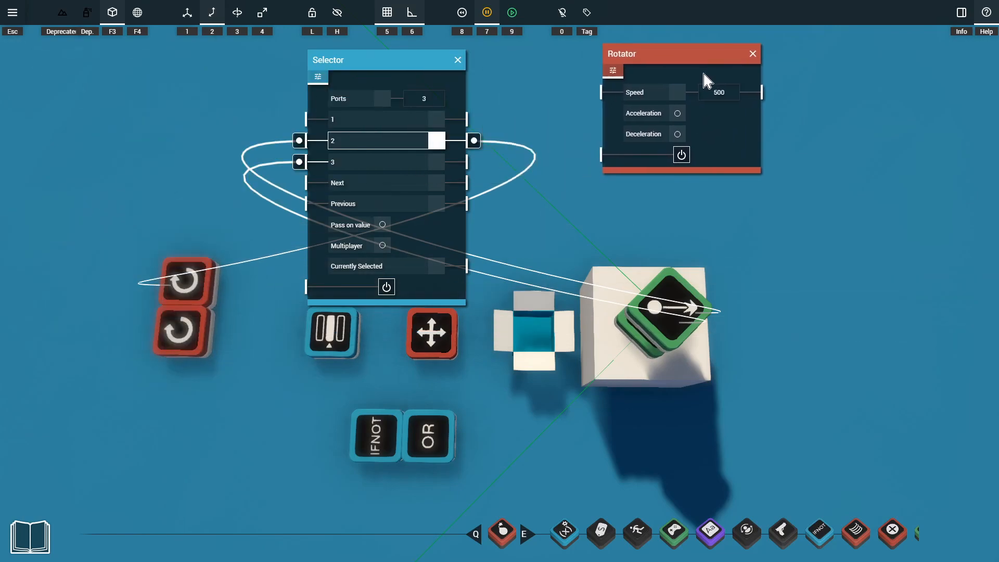
click(726, 94)
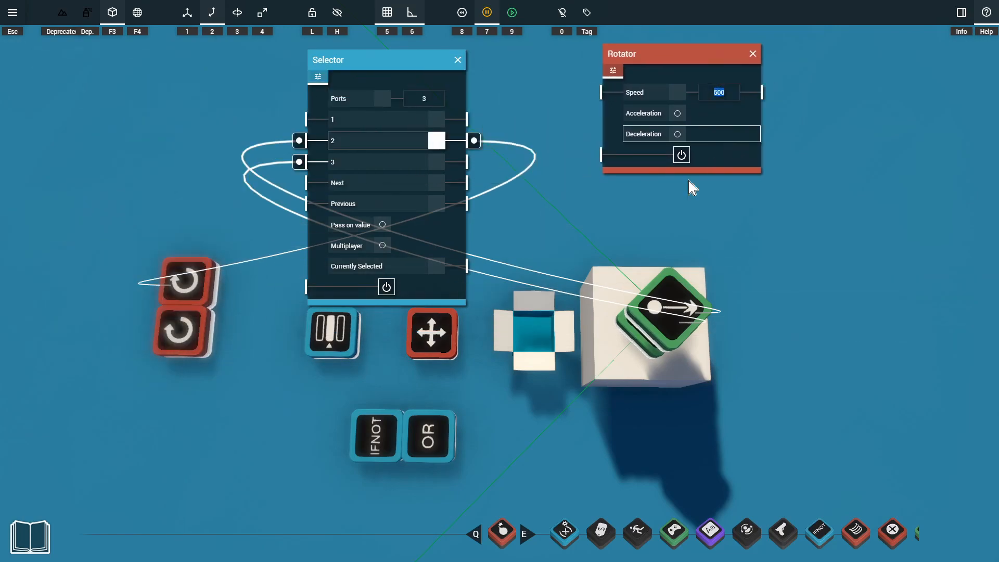
drag(474, 162, 594, 155)
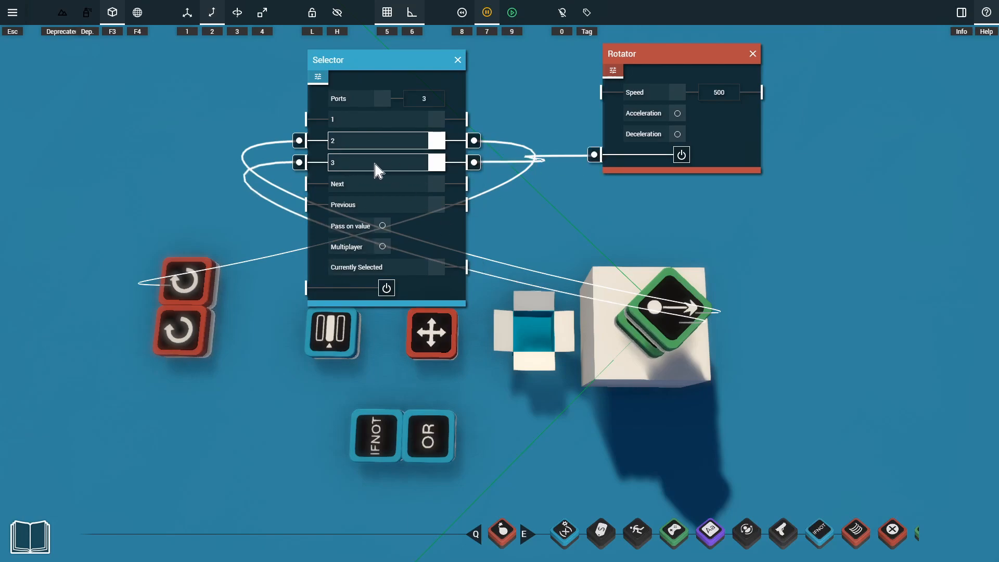
drag(377, 151, 384, 132)
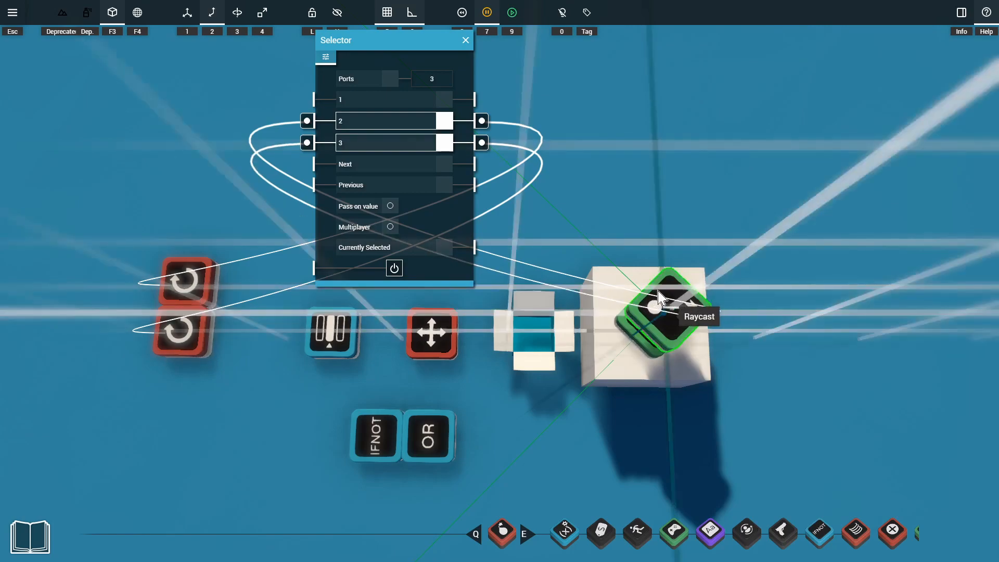
key(1)
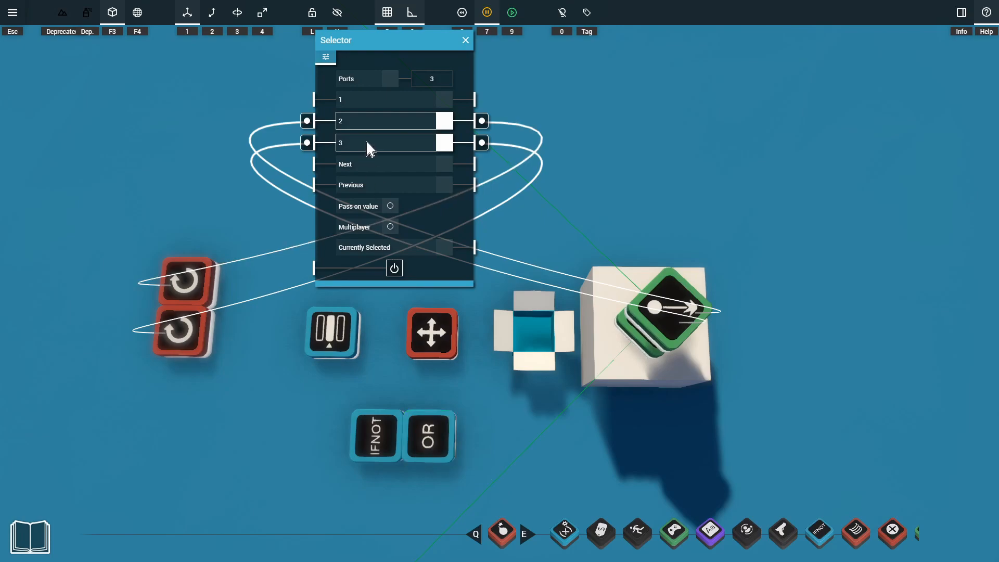
key(Escape)
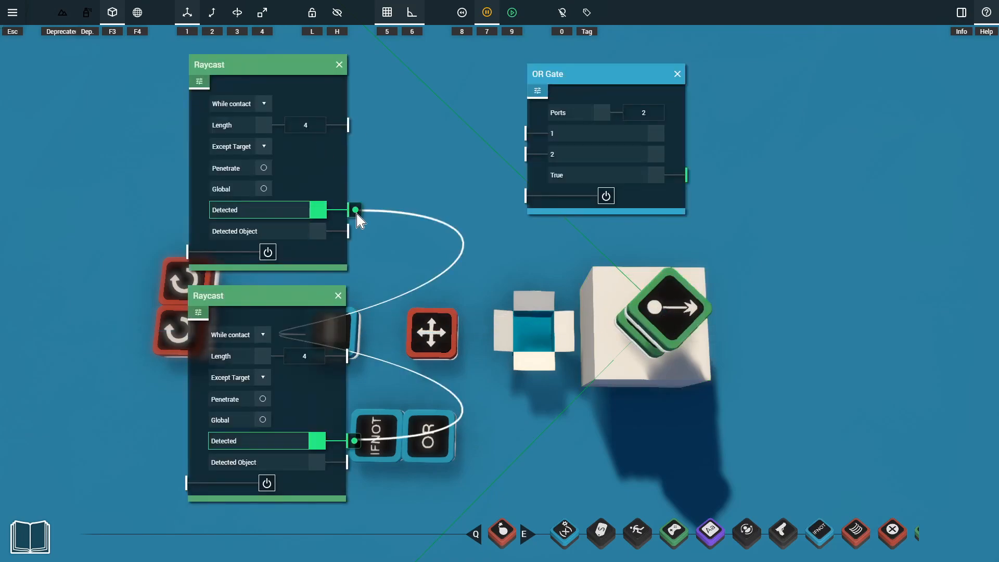
Connect both Raycasts' Detected outputs to OR Gate inputs 1 and 2, and the gate's True output to the If Not Gate's IF input
drag(355, 210, 521, 134)
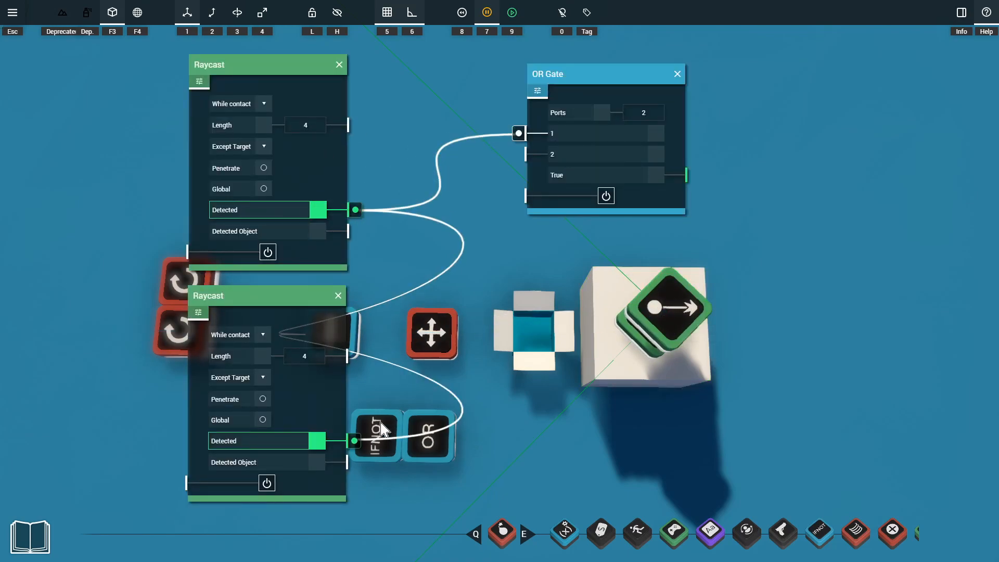
drag(354, 441, 519, 154)
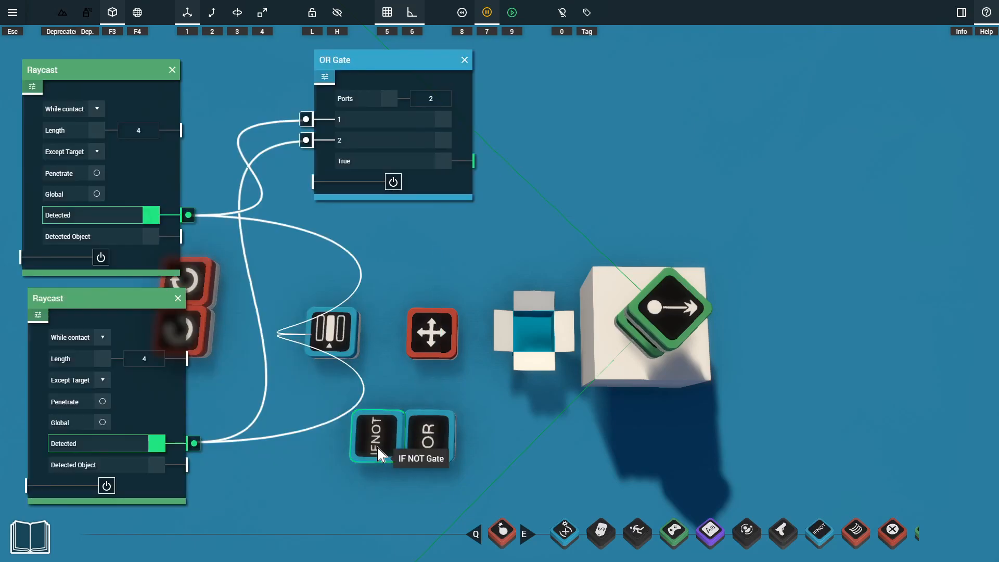
click(379, 455)
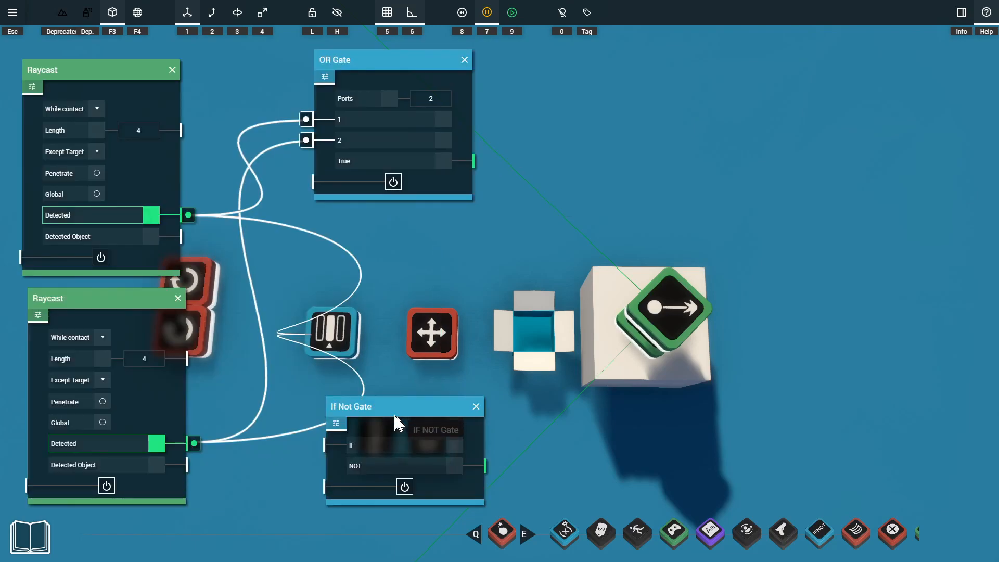
drag(487, 166, 522, 130)
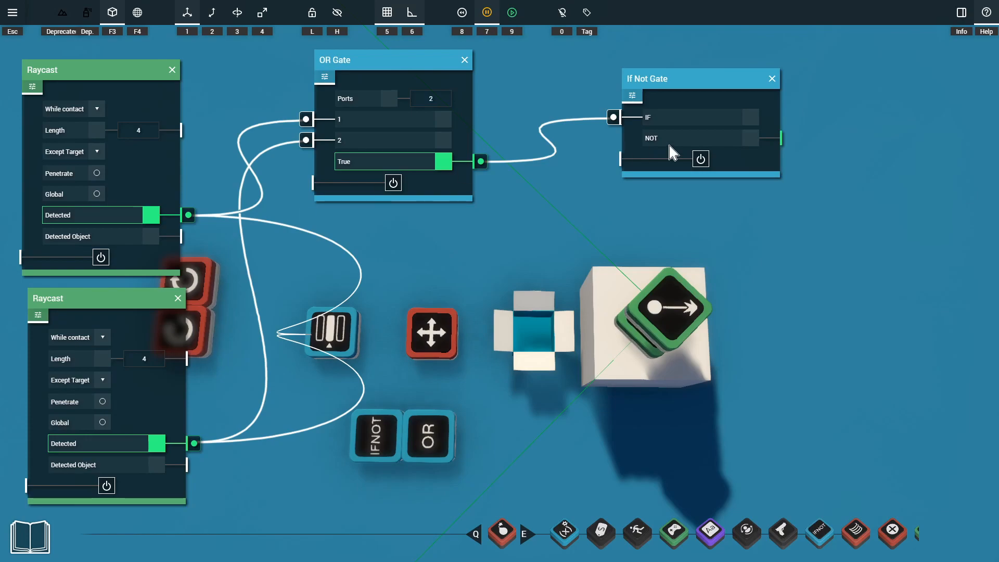
Connect the If Not Gate's NOT output to Selector input 1 and close all gadget settings
click(350, 344)
drag(383, 294, 937, 179)
drag(789, 138, 832, 237)
mouse_move(864, 178)
mouse_down()
mouse_move(826, 167)
mouse_move(855, 189)
mouse_up()
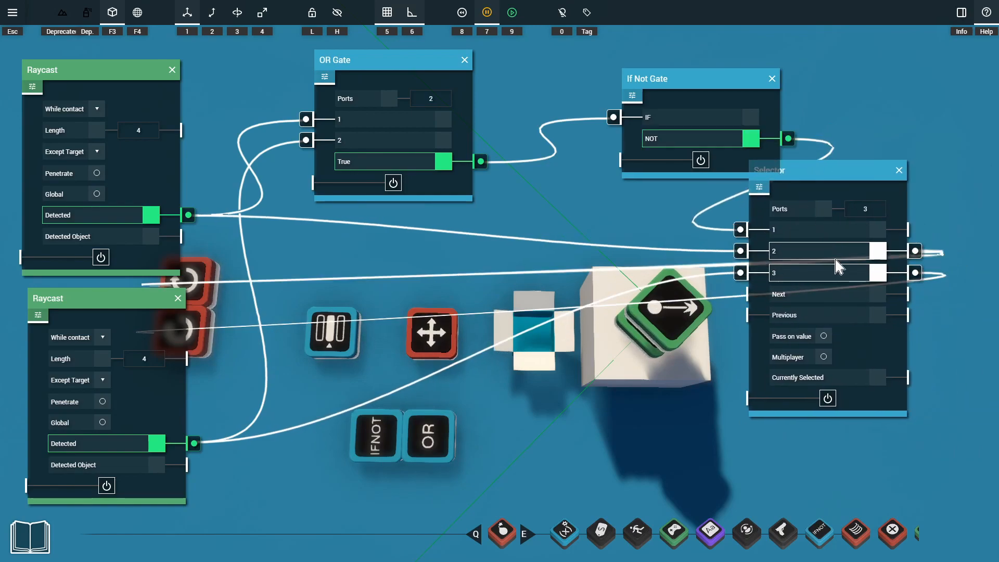
click(524, 263)
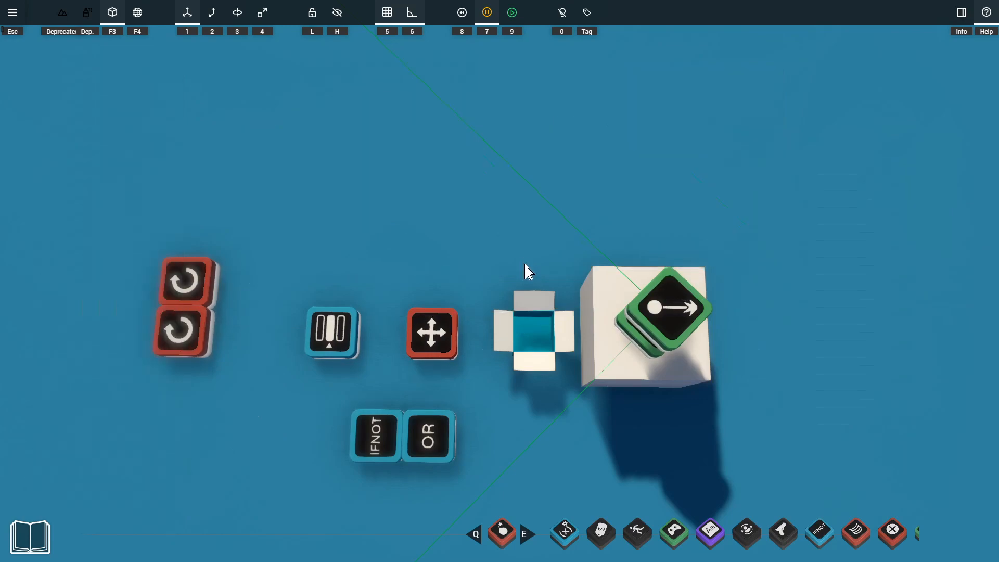
Box up the white box's gadgets and run the simulation, following the box through the maze
click(534, 331)
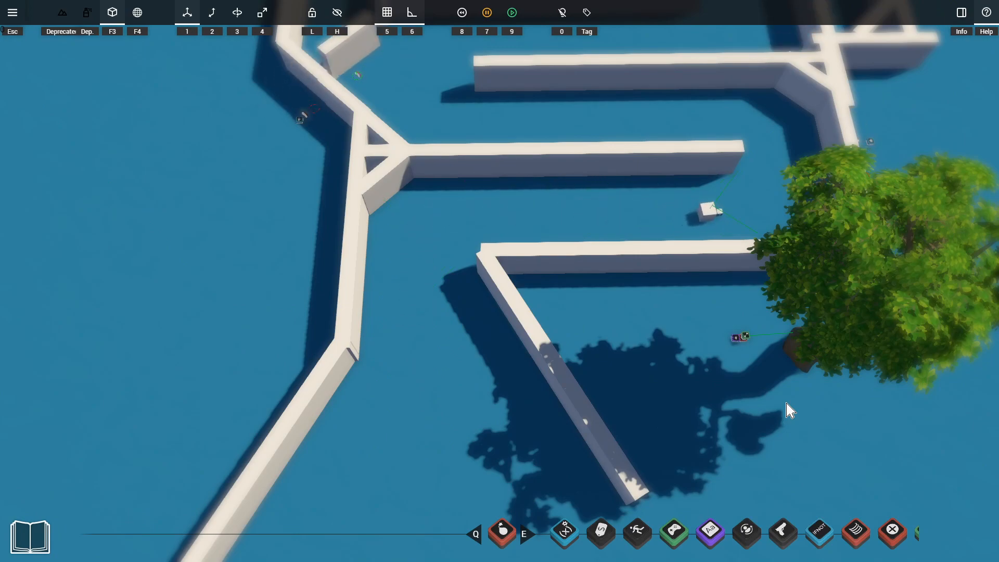
key(w)
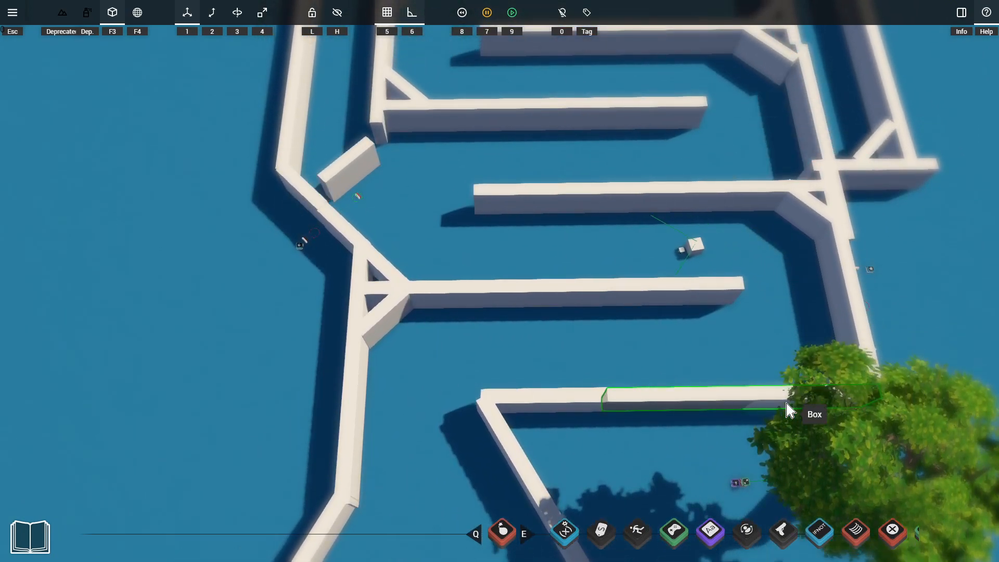
key(w)
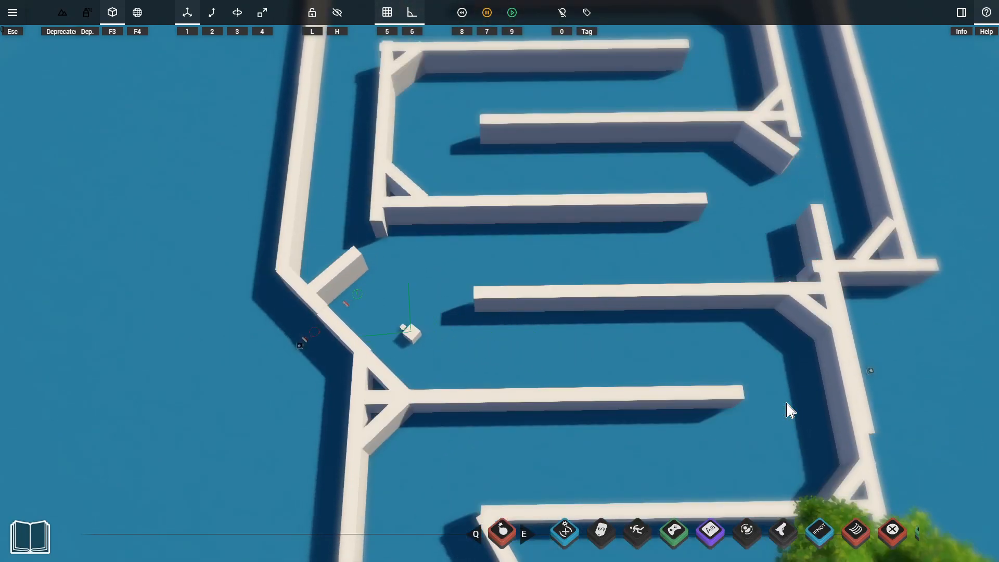
key(w)
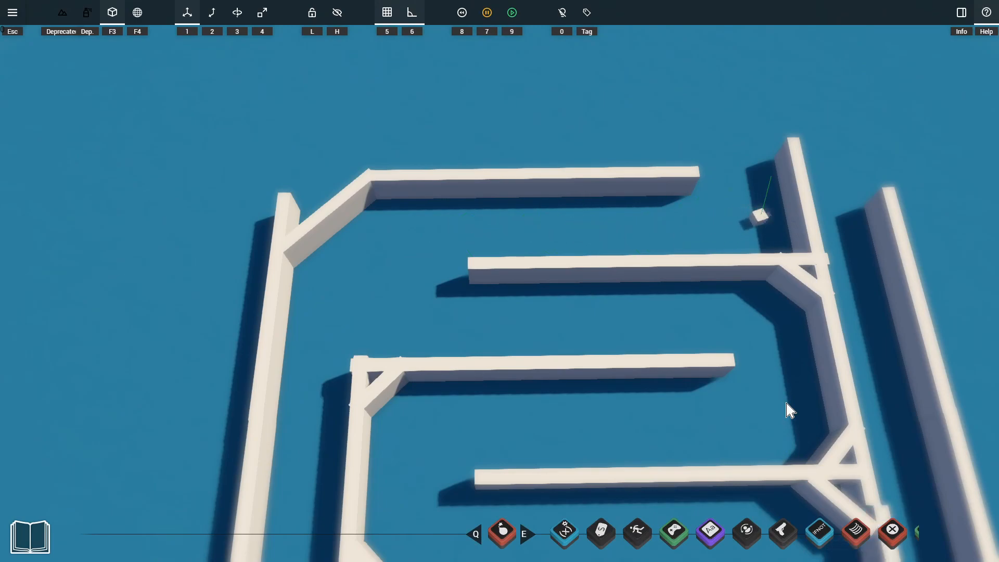
Pause the simulation and start a playtest of the maze with the three white boxes
key(7)
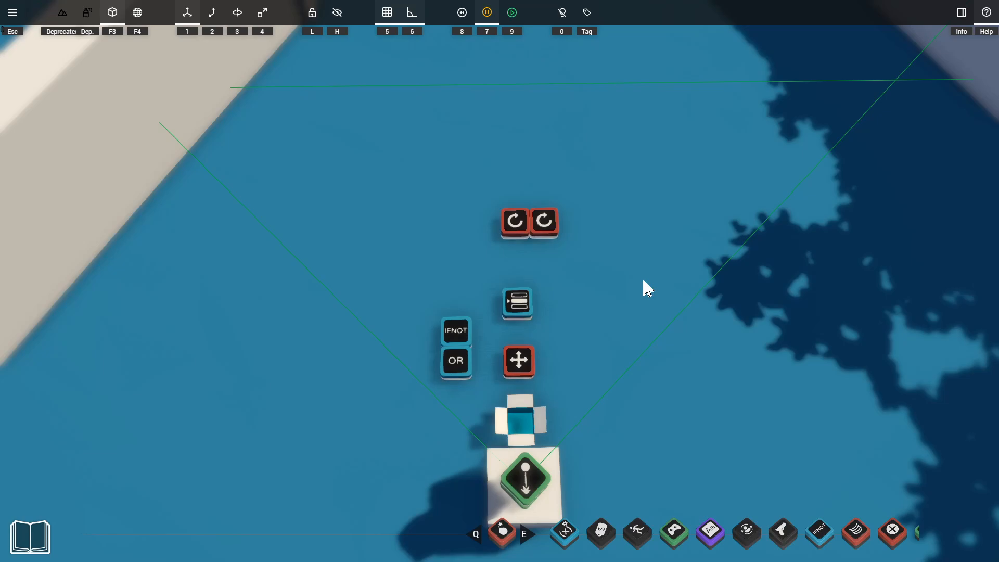
key(9)
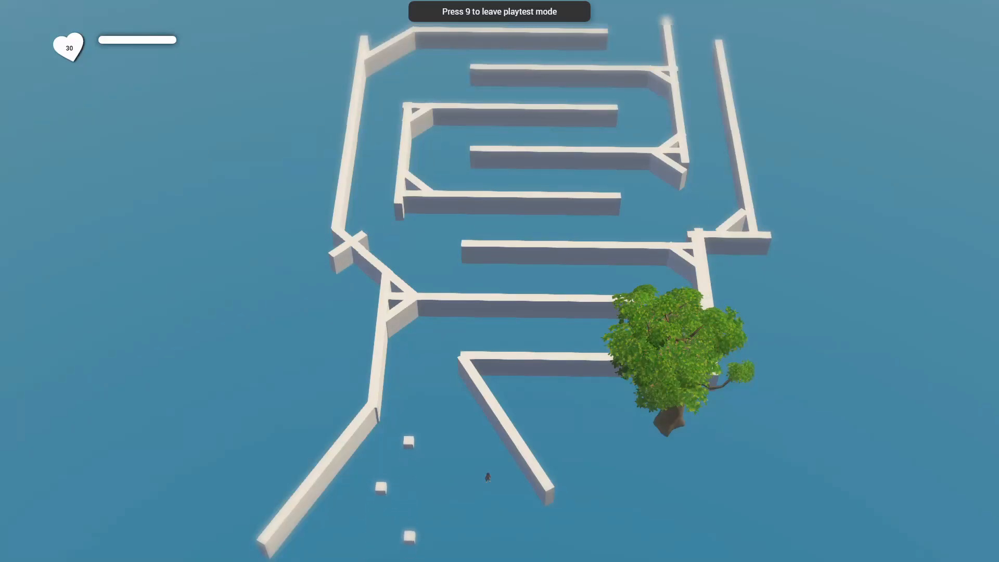